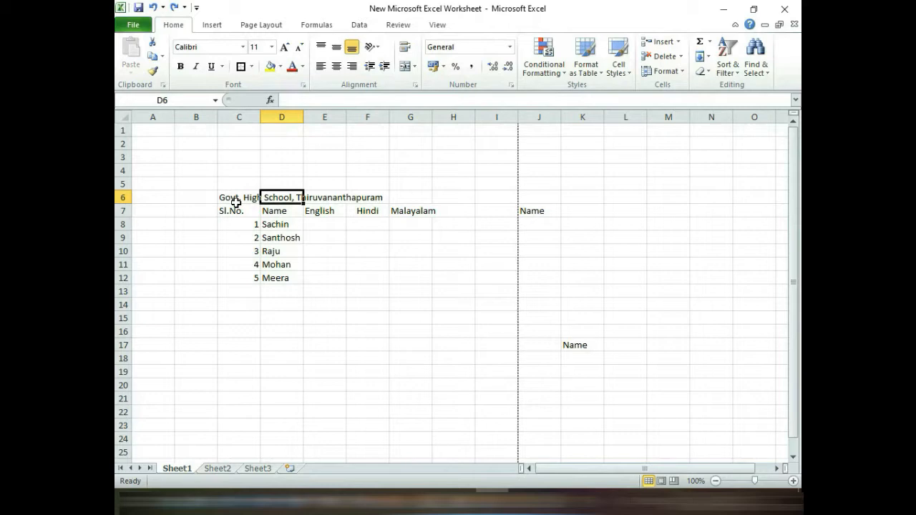
left_click_drag(236, 202, 418, 273)
left_click(334, 302)
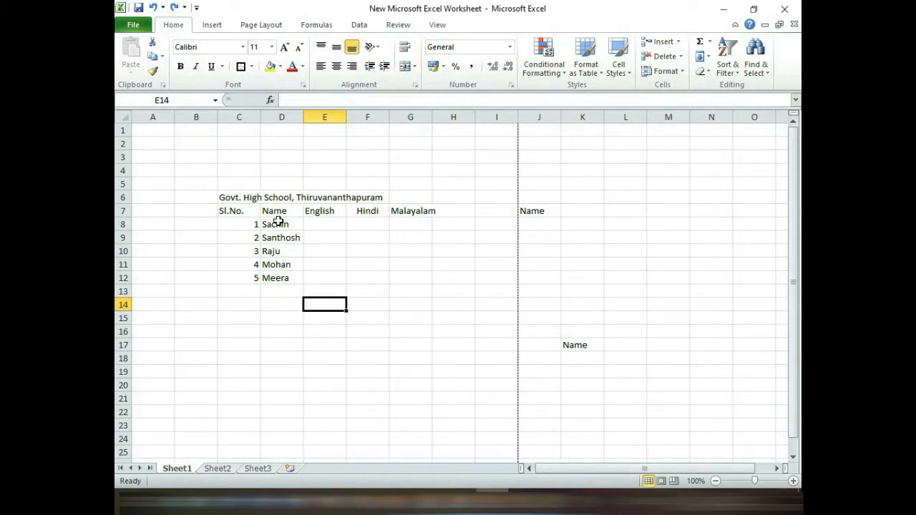
left_click(368, 332)
left_click(404, 318)
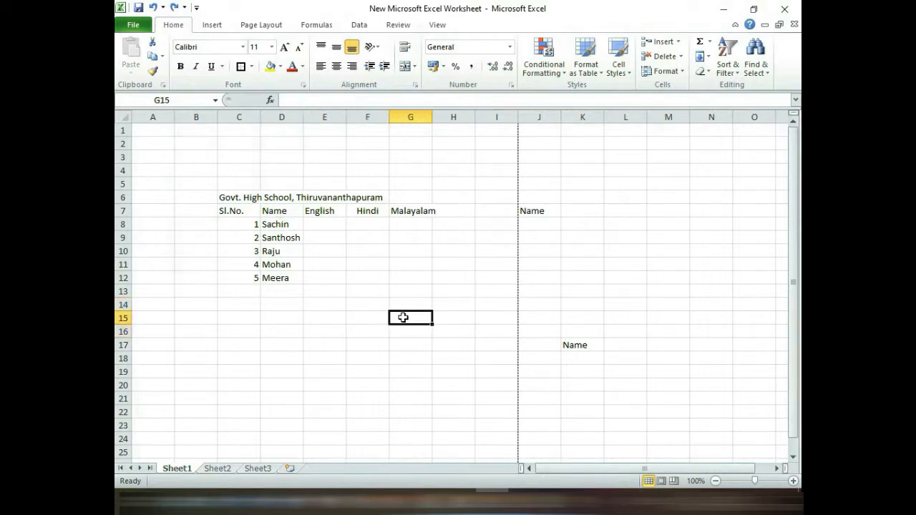
left_click(487, 289)
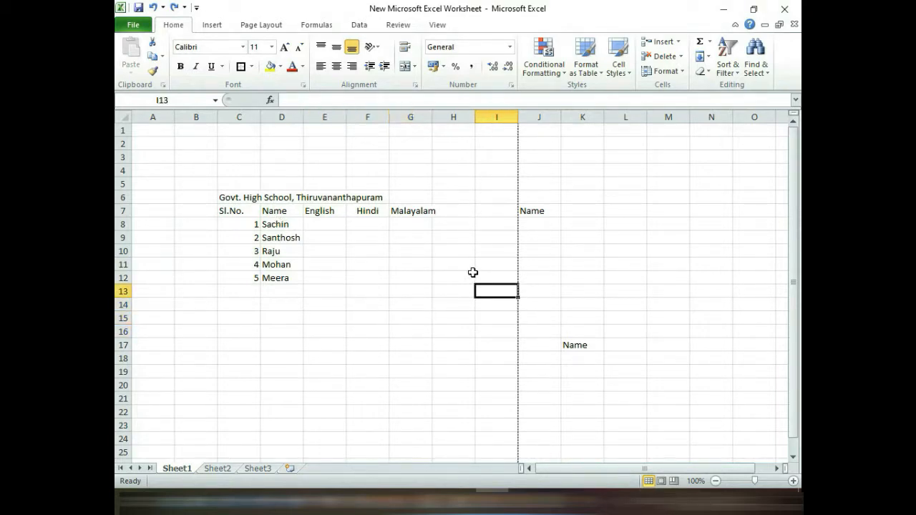
left_click(469, 222)
left_click(487, 188)
left_click(494, 214)
left_click(492, 278)
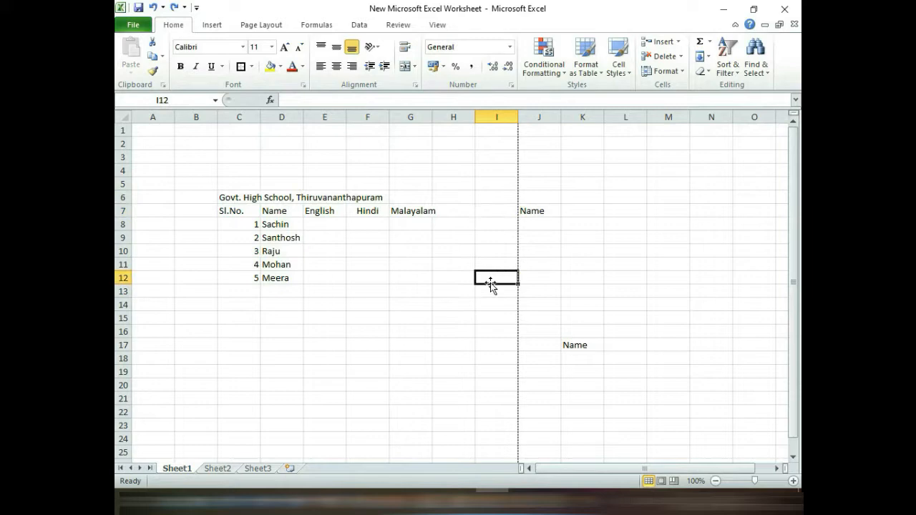
left_click(453, 310)
left_click(398, 304)
left_click(395, 289)
left_click(341, 287)
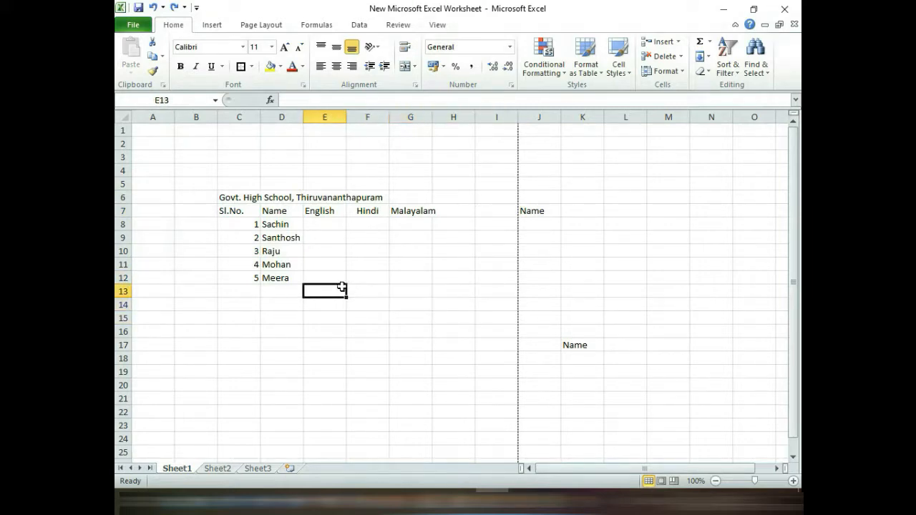
left_click(465, 287)
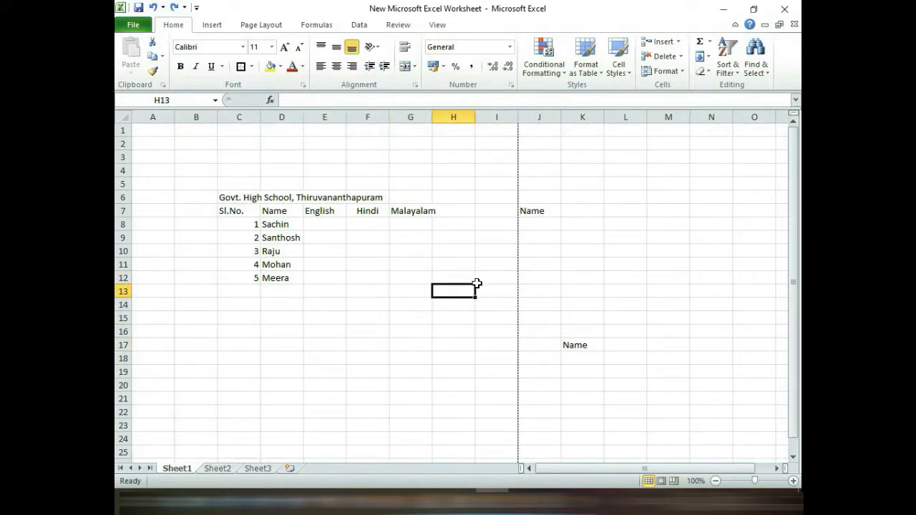
Step: Hide the worksheet's gridlines on Sheet1
left_click(439, 27)
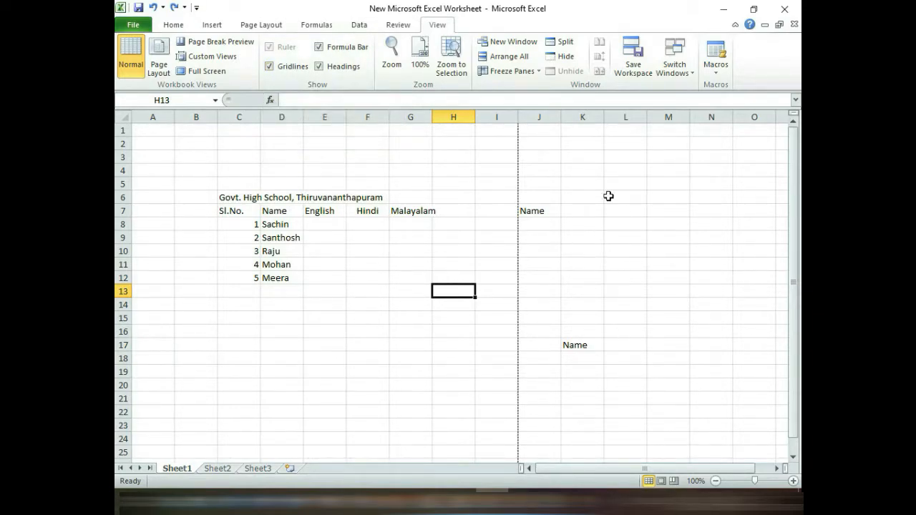
left_click(588, 250)
left_click(633, 247)
left_click(624, 208)
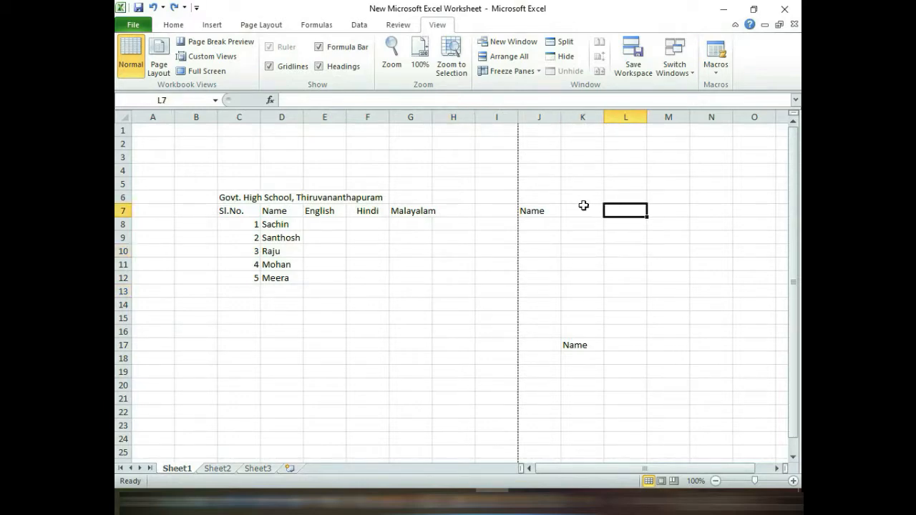
left_click(288, 70)
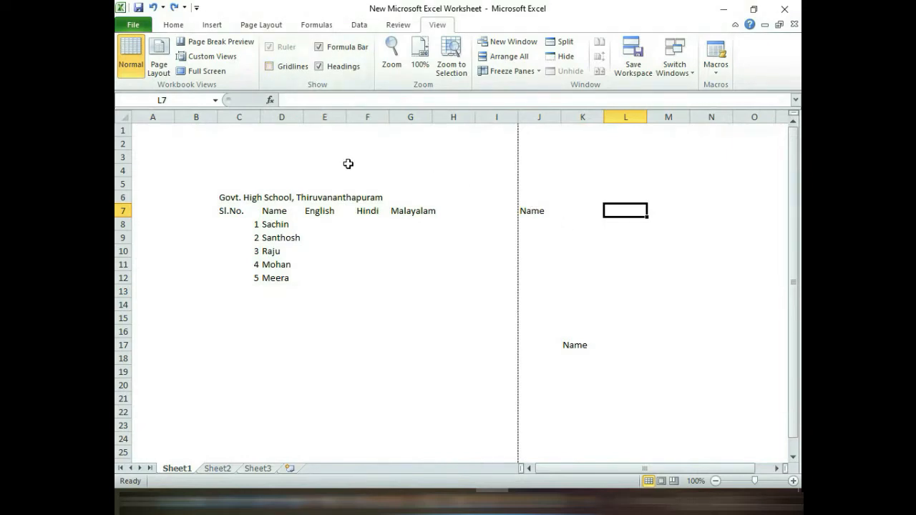
left_click(368, 292)
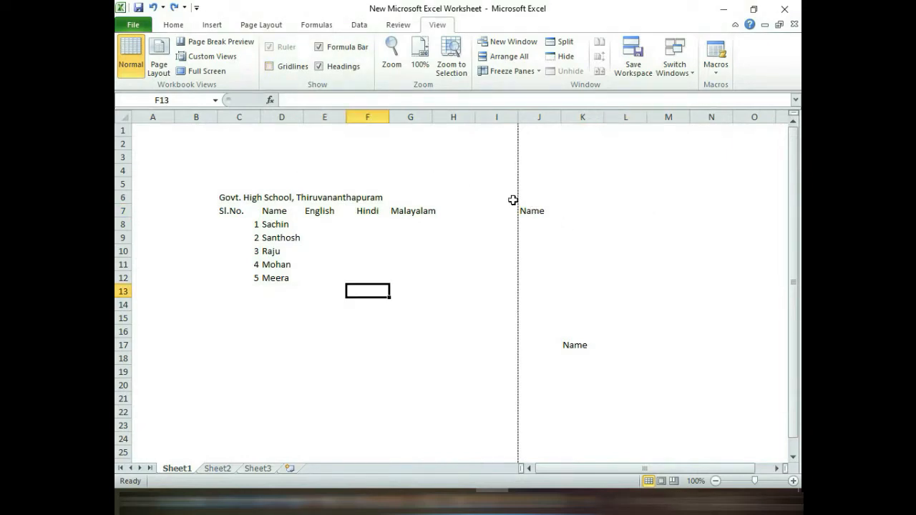
left_click(554, 198)
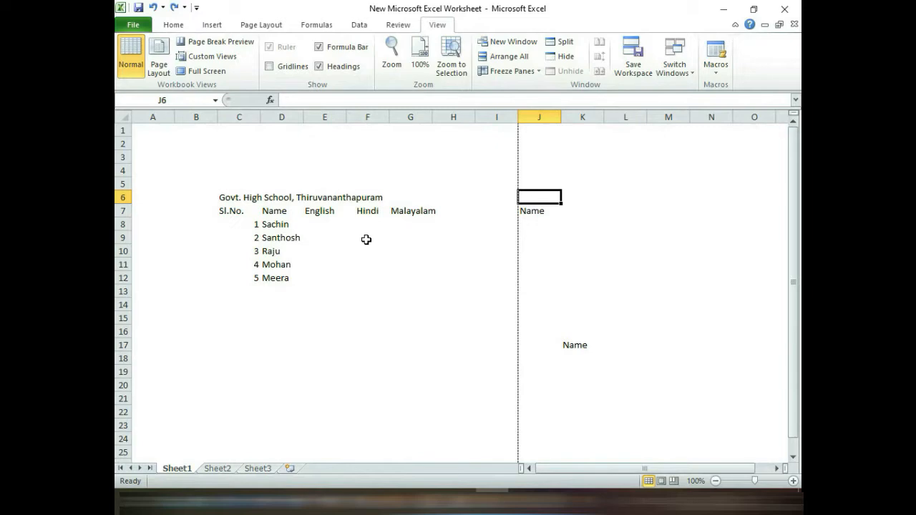
left_click(306, 279)
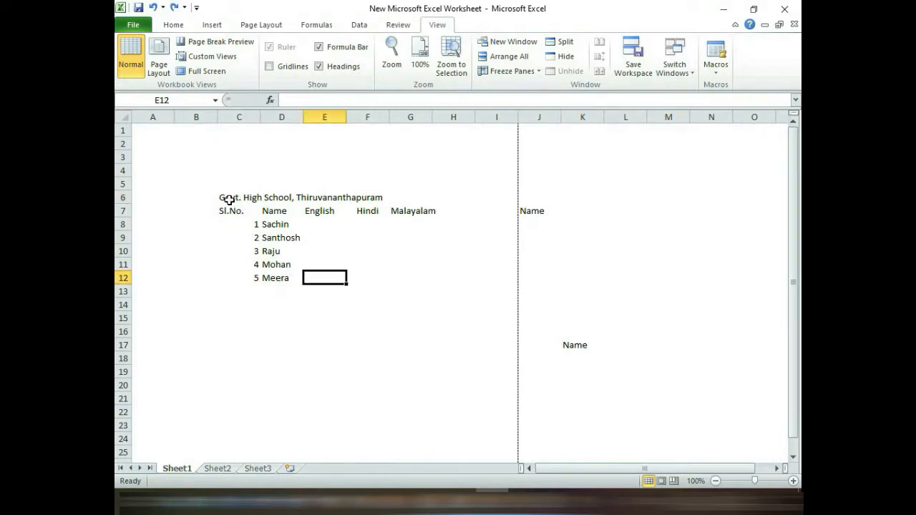
Step: Merge and center the school heading in row 6 across cells C6 to G6
left_click_drag(229, 200, 403, 196)
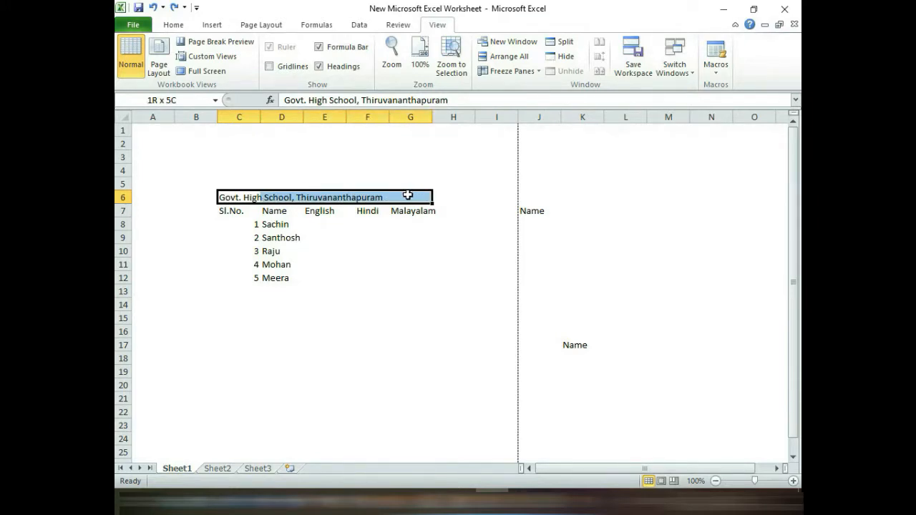
left_click_drag(408, 196, 407, 194)
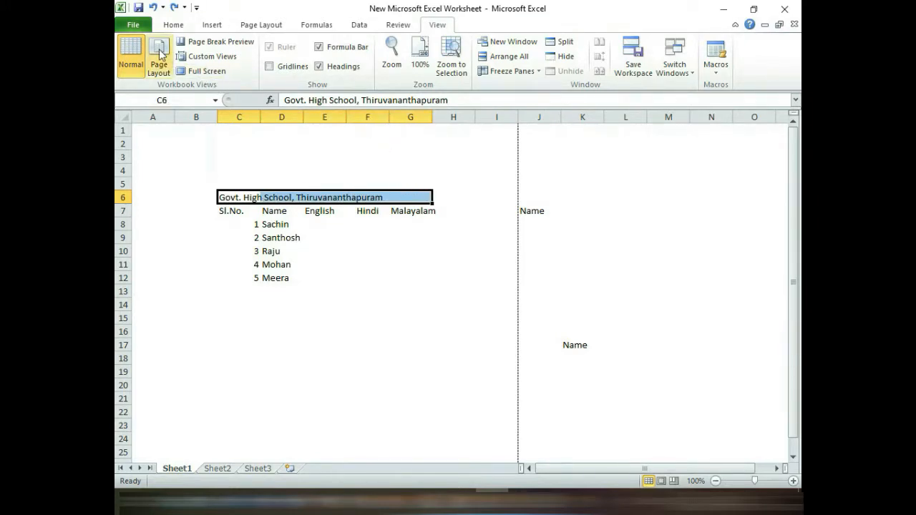
left_click(173, 26)
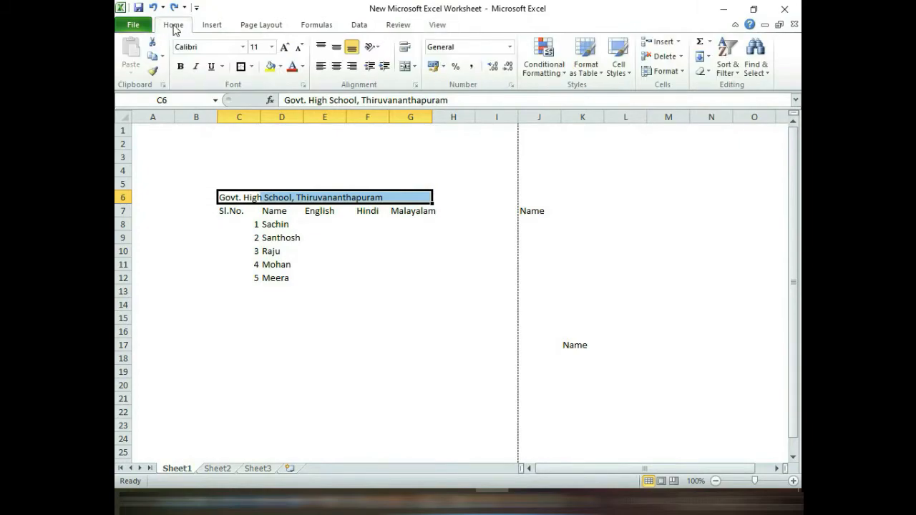
left_click(407, 67)
left_click(316, 242)
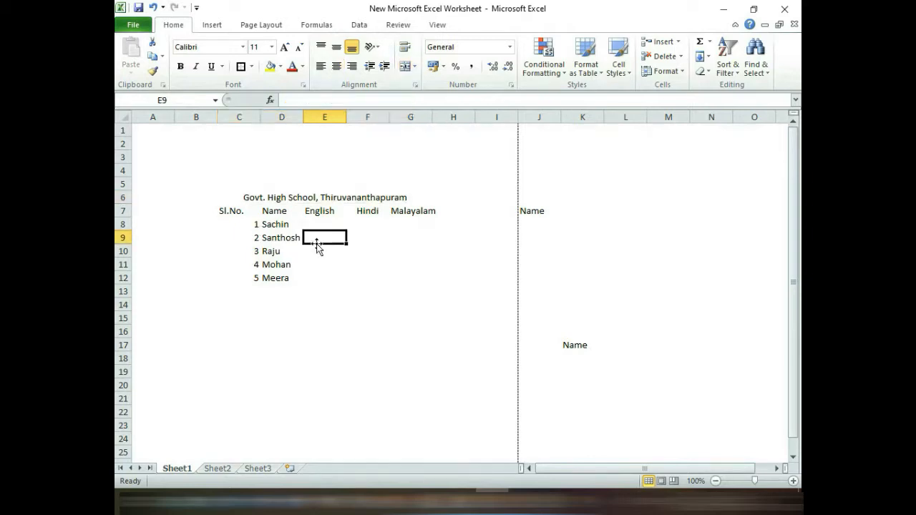
Step: Delete the stray "Name" entries from cells J7 and K17
left_click(536, 209)
key("Delete")
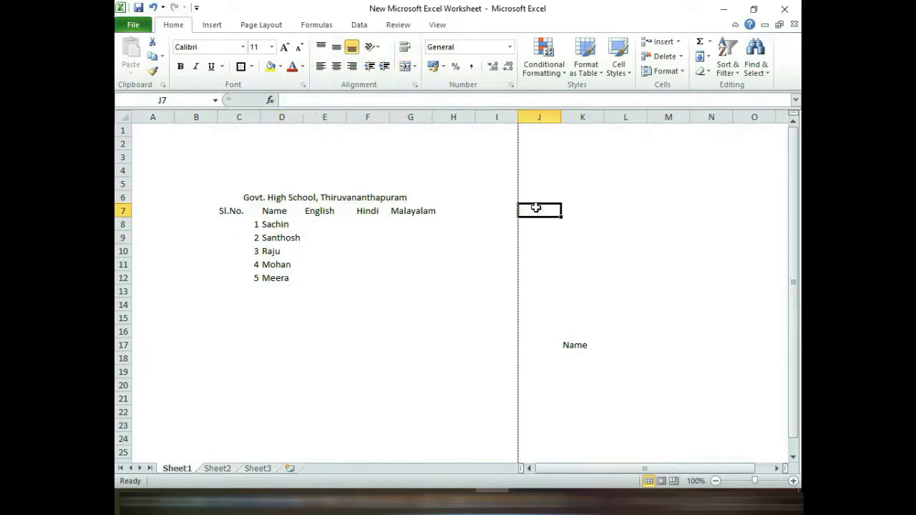
left_click(595, 345)
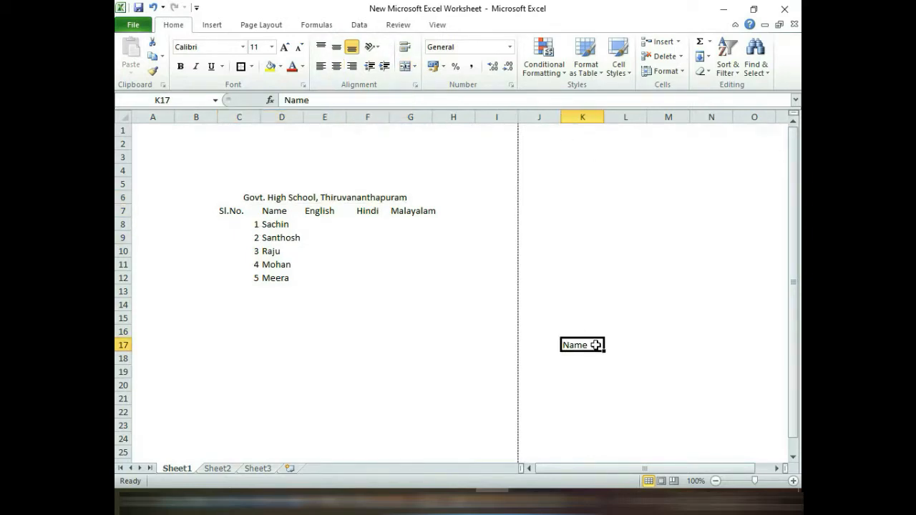
key("Delete")
left_click(275, 199)
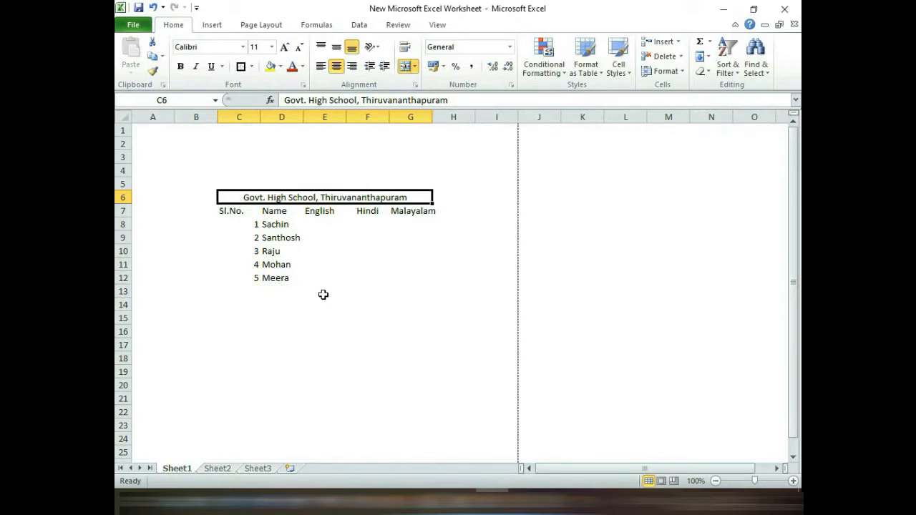
left_click(239, 242)
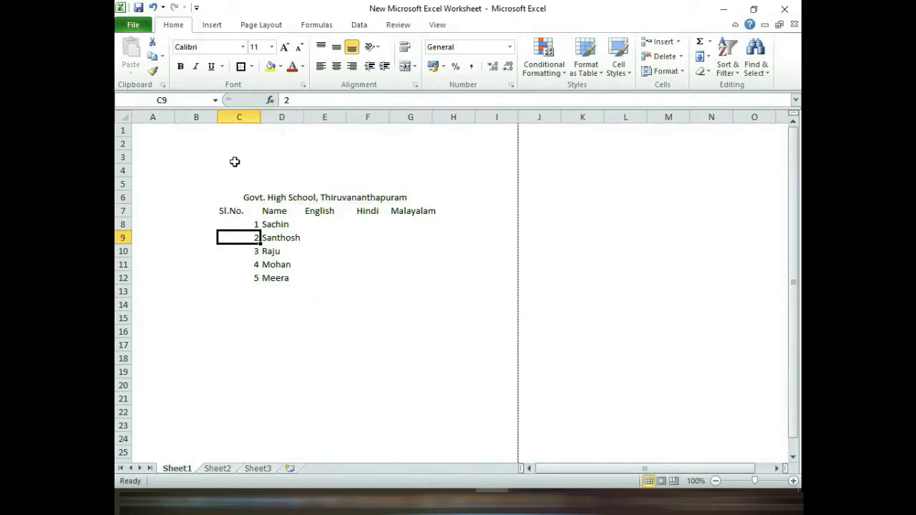
left_click(252, 67)
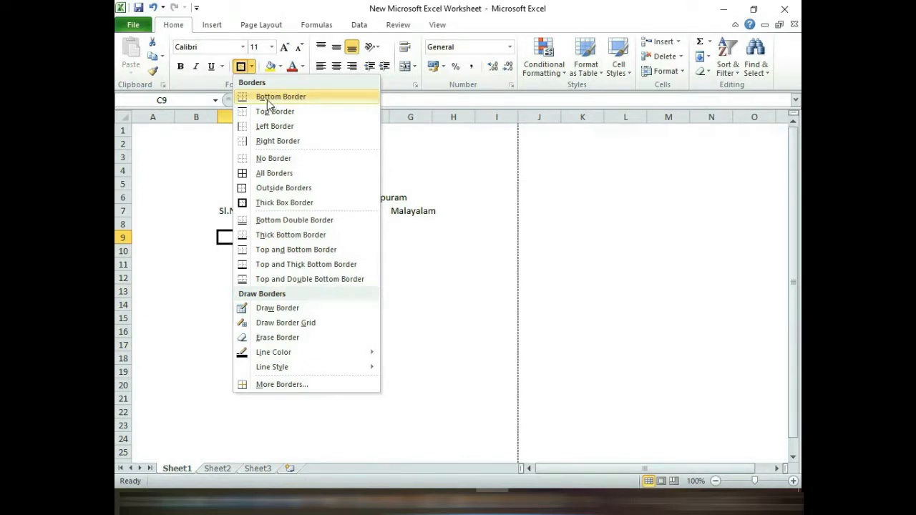
left_click(505, 314)
Step: Apply a bottom border to the empty range E16:H20 below the student table
left_click(311, 333)
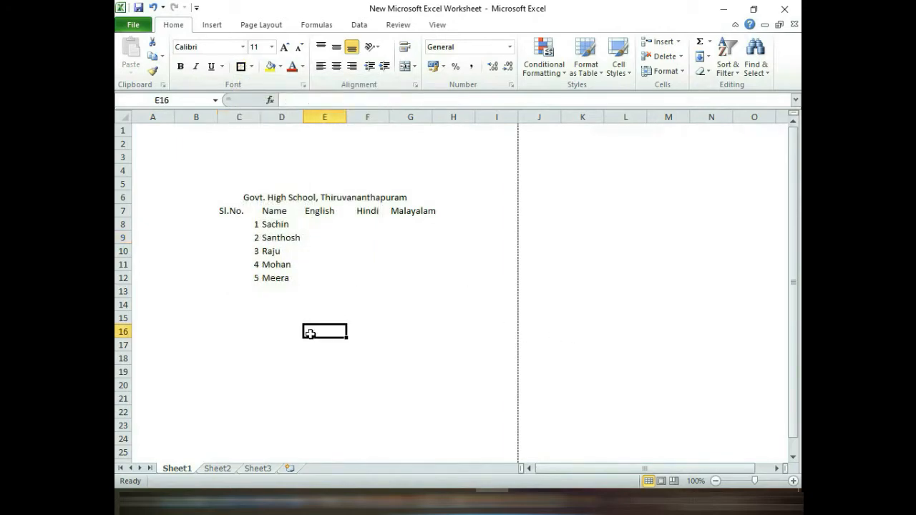
left_click_drag(309, 333, 428, 382)
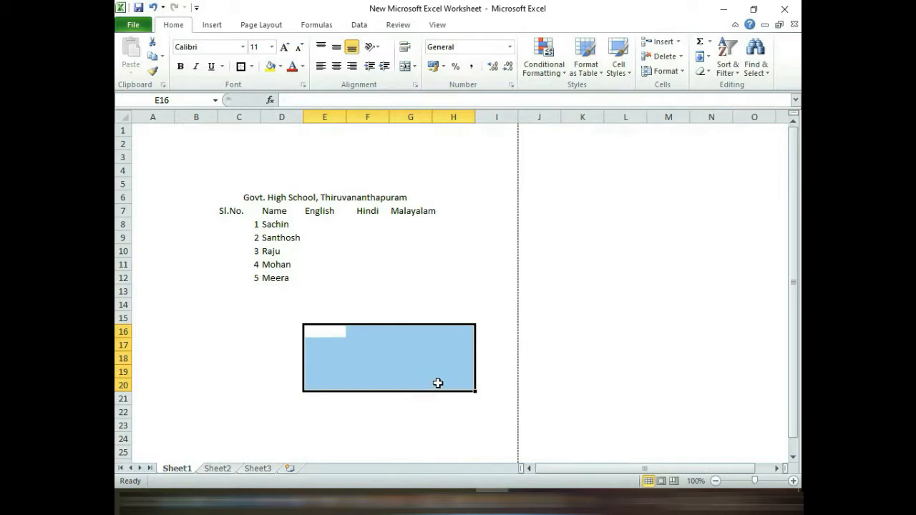
left_click(252, 70)
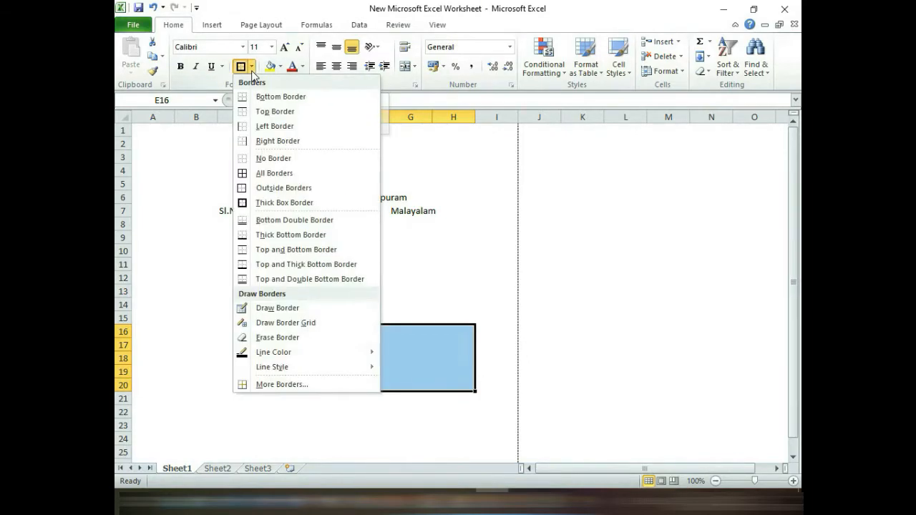
left_click(272, 100)
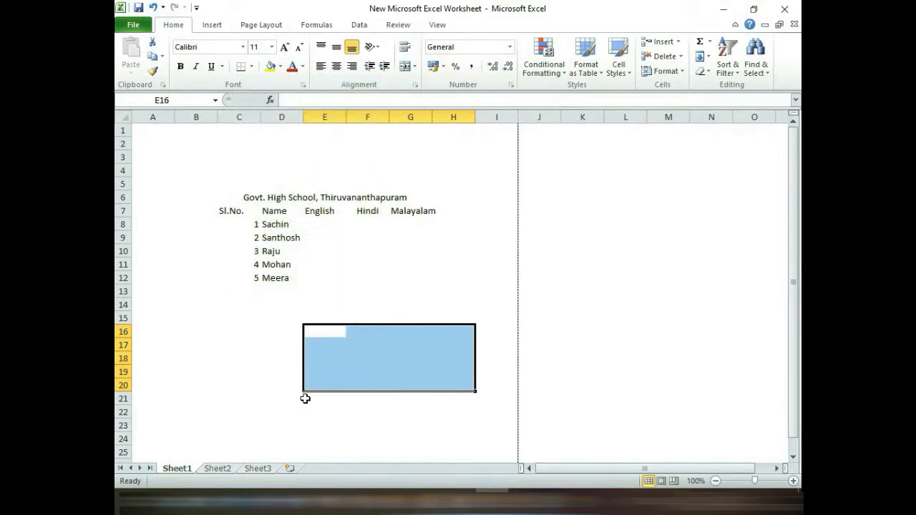
left_click(428, 412)
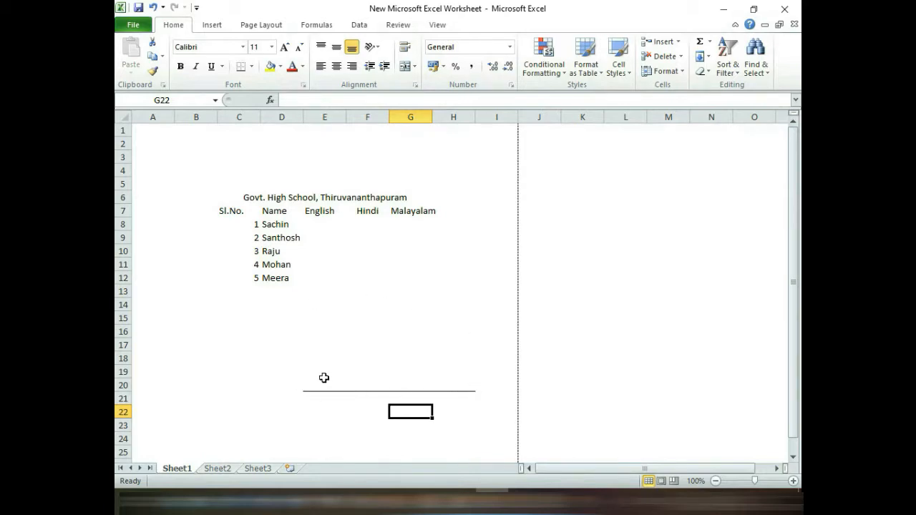
Step: Remove the bottom border from cells E20:H20 with the No Border option
left_click_drag(313, 326, 449, 384)
left_click(368, 395)
left_click(335, 383)
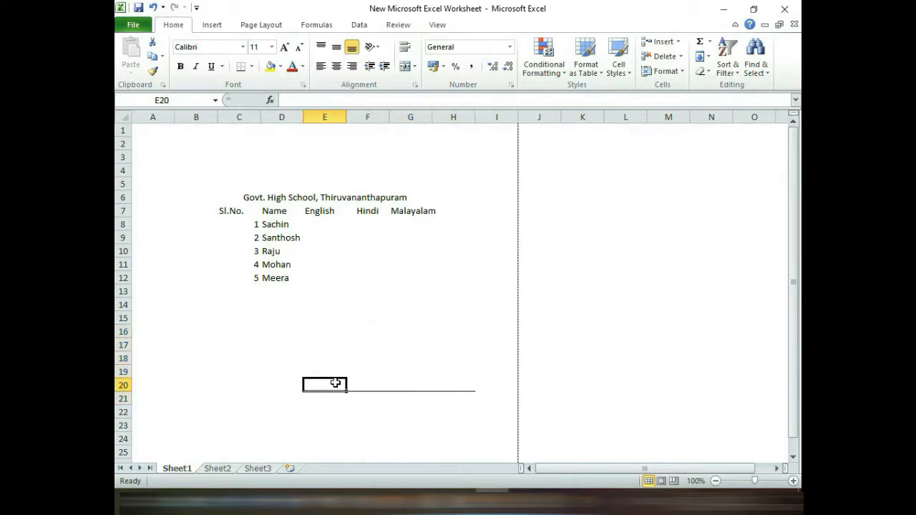
left_click_drag(335, 383, 474, 381)
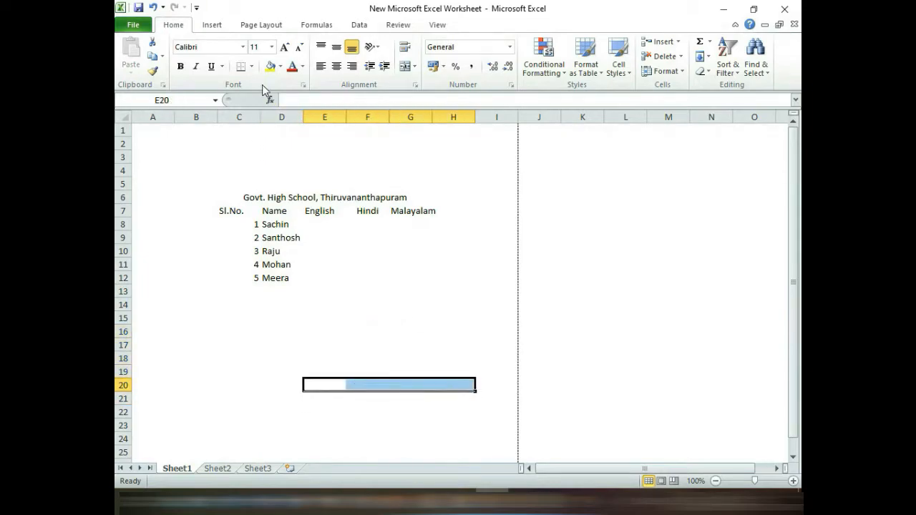
left_click(251, 66)
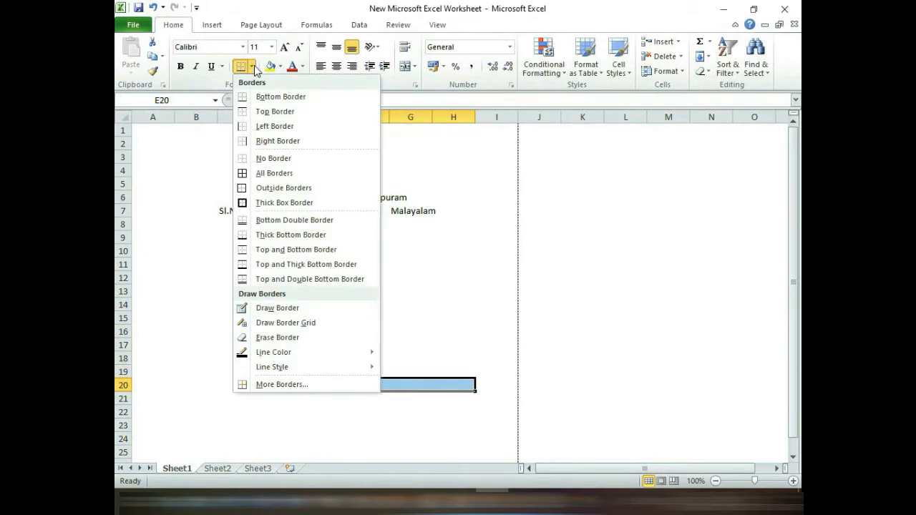
left_click(270, 159)
left_click(449, 437)
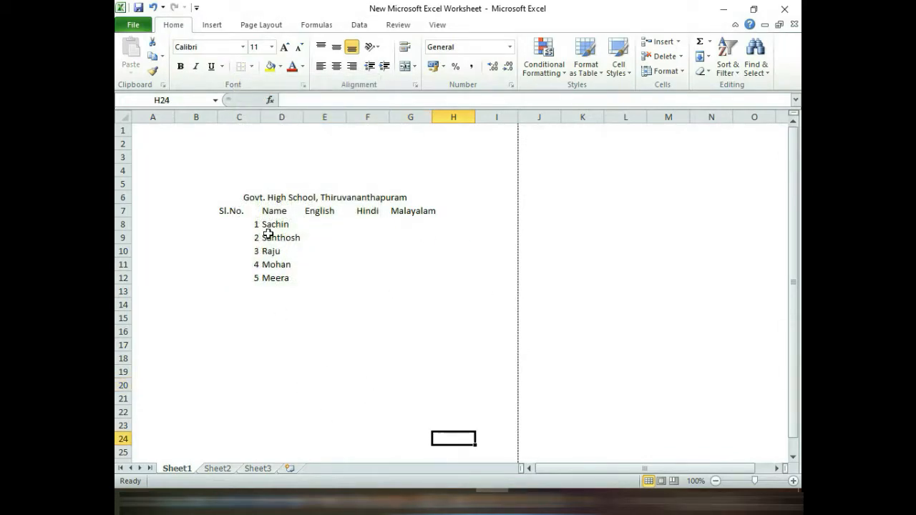
Step: Apply All Borders to the empty range K6:M12 beside the student table
left_click(252, 67)
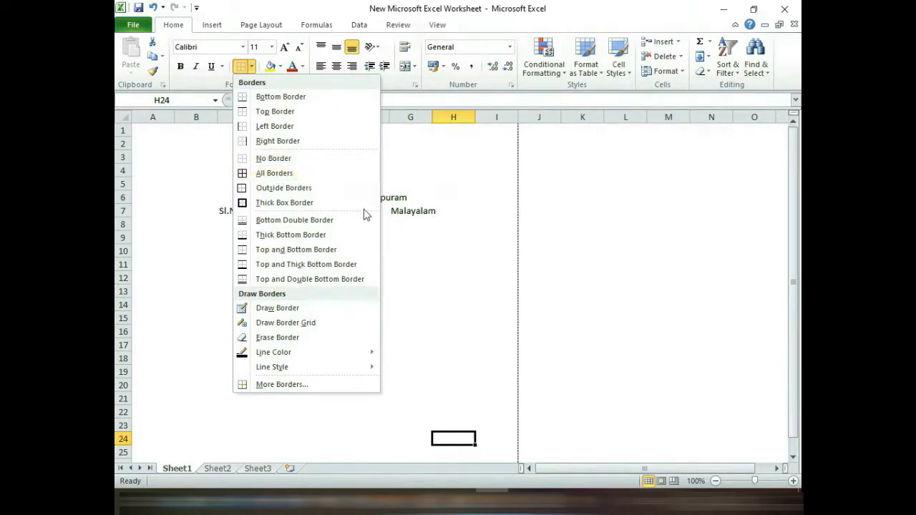
left_click(579, 199)
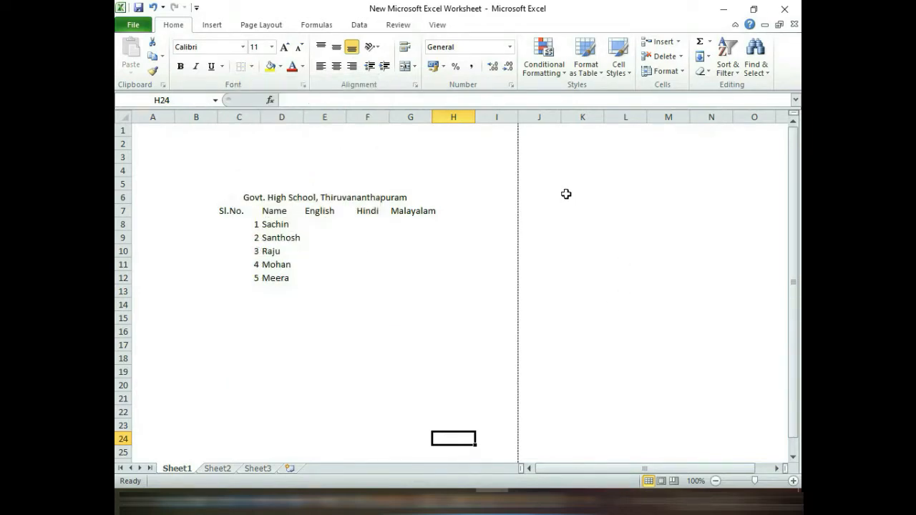
left_click_drag(569, 196, 680, 277)
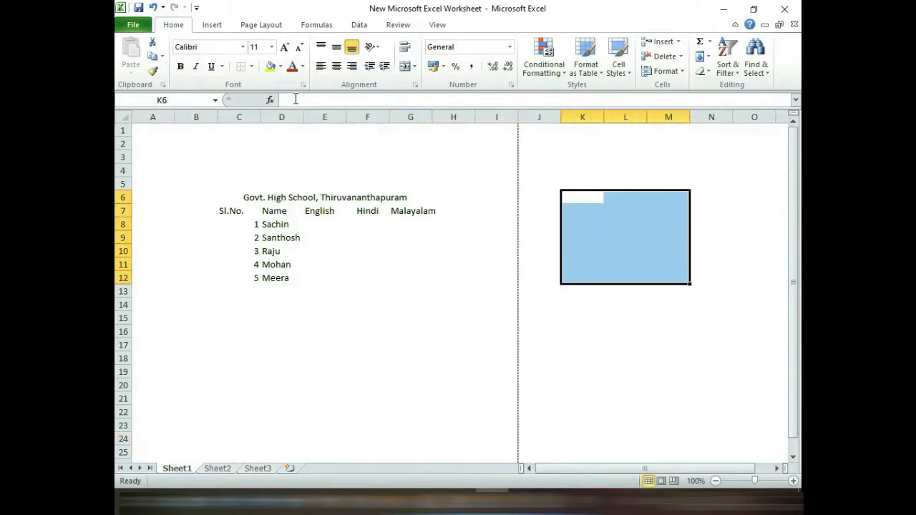
left_click(252, 66)
left_click(275, 173)
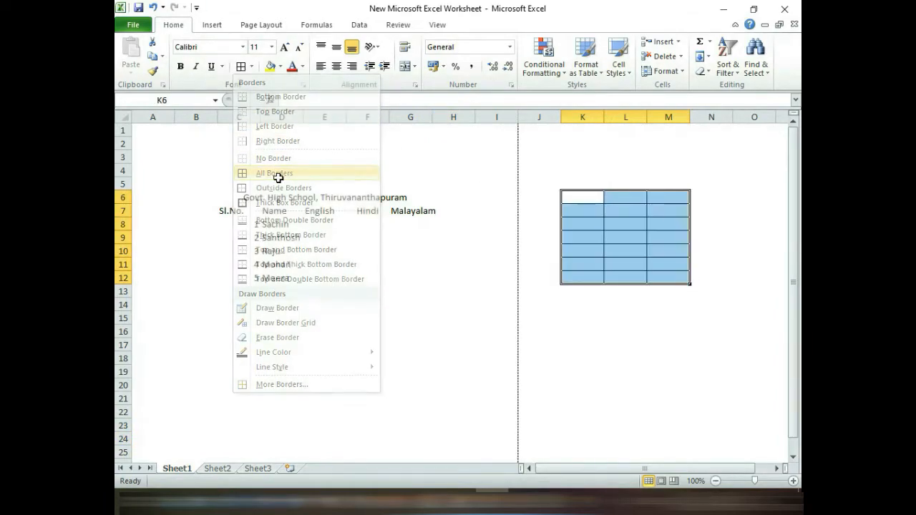
left_click(583, 238)
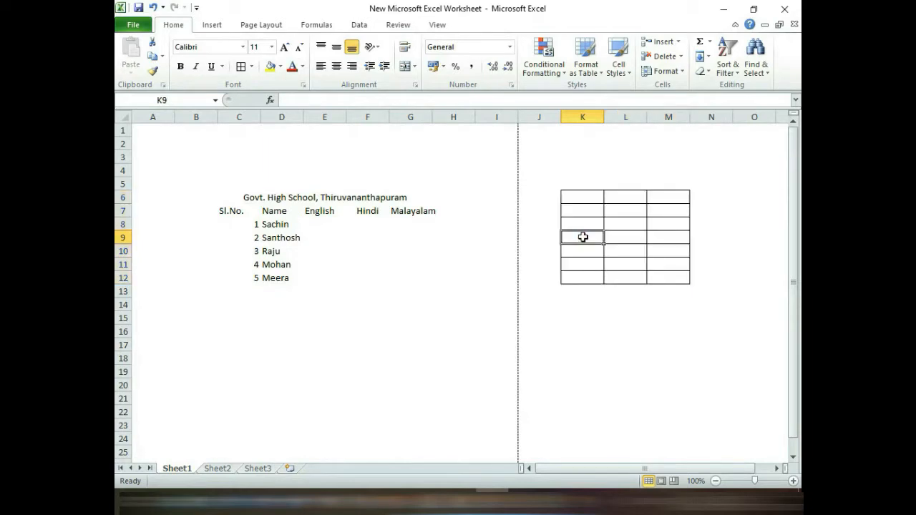
Step: Remove all borders from the empty range K6:M12 with the No Border option
left_click(577, 199)
left_click(623, 198)
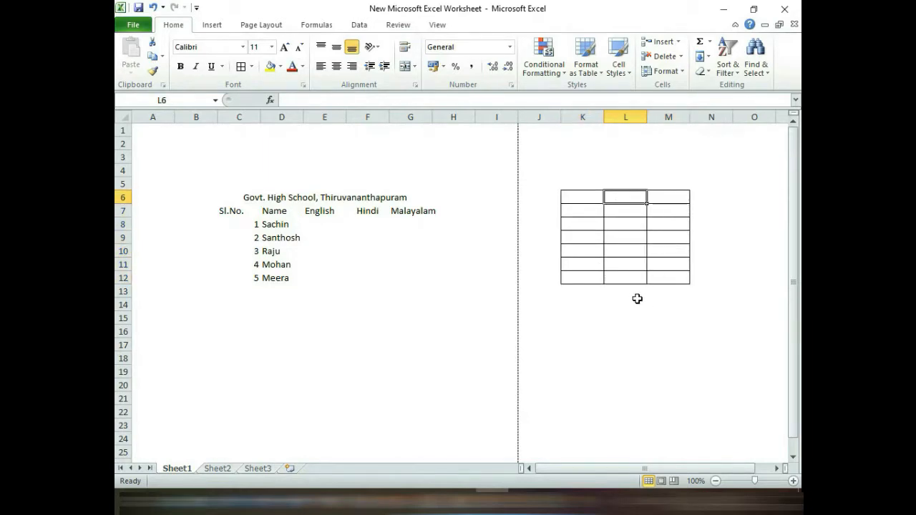
left_click(652, 252)
left_click_drag(577, 200, 670, 278)
left_click(251, 67)
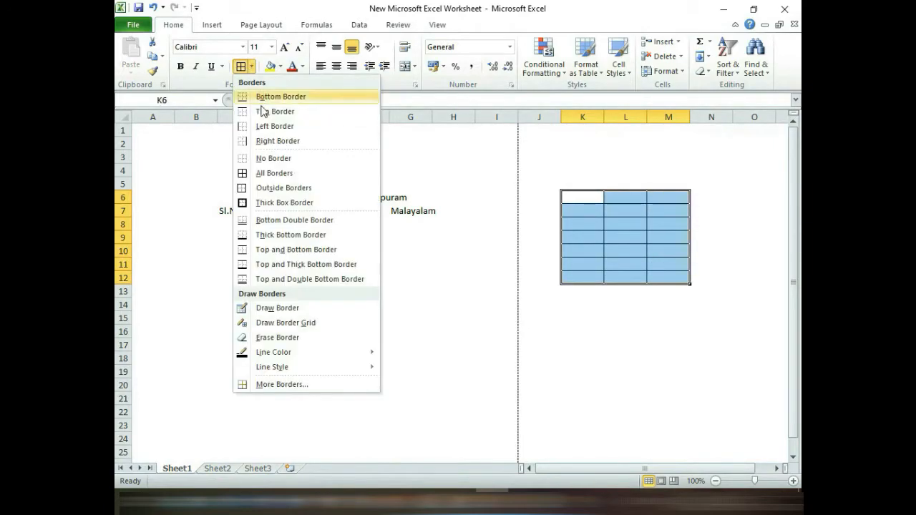
left_click(250, 161)
left_click(582, 254)
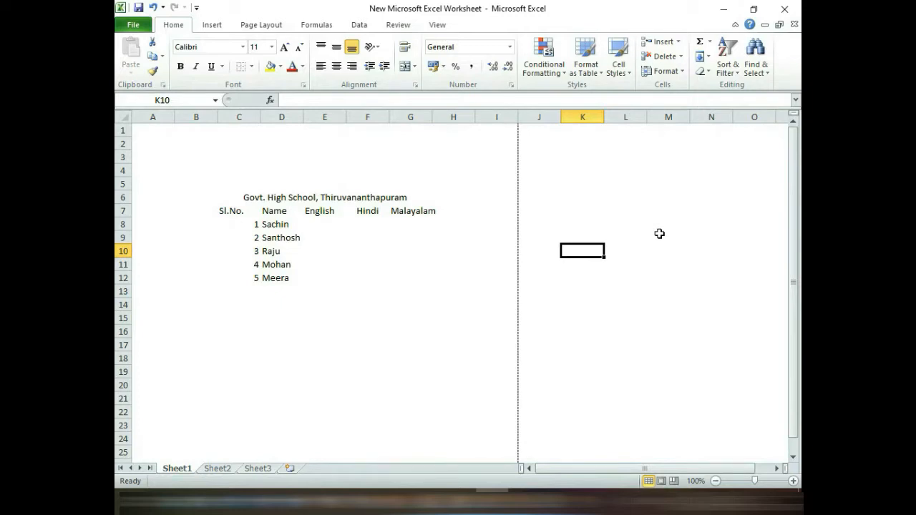
Step: Apply a Bottom Double Border to the empty range K7:N13
left_click(250, 66)
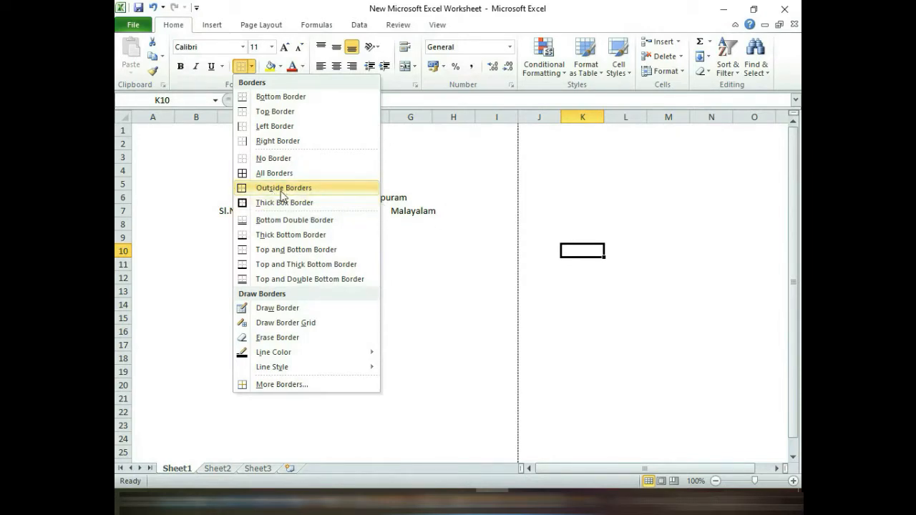
left_click(470, 278)
left_click_drag(577, 213, 705, 289)
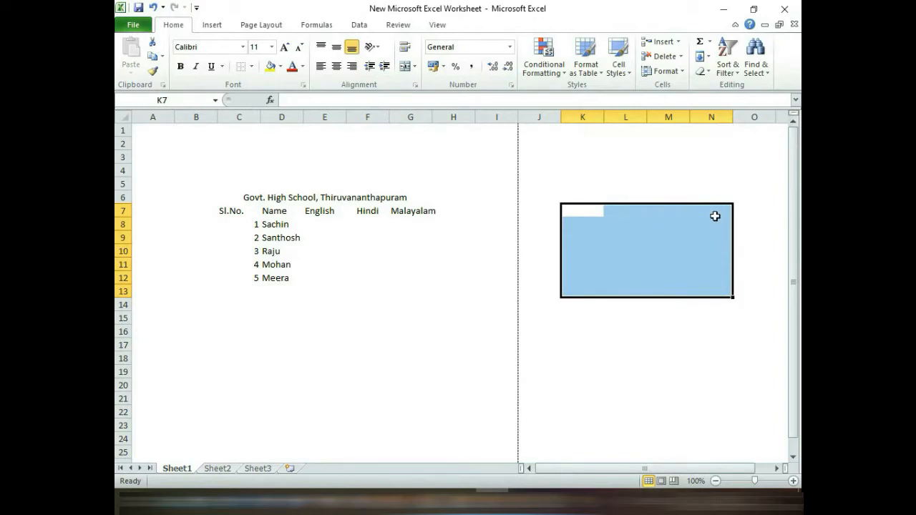
left_click(250, 66)
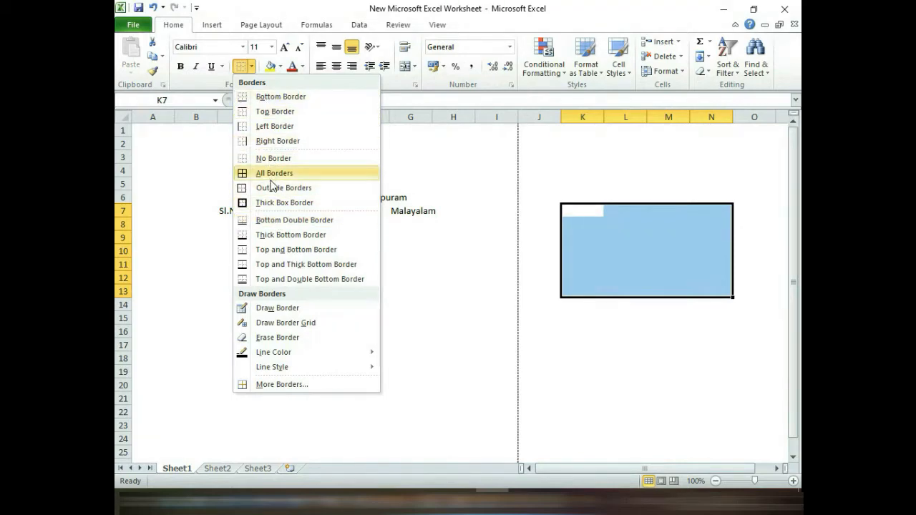
left_click(267, 222)
left_click(577, 315)
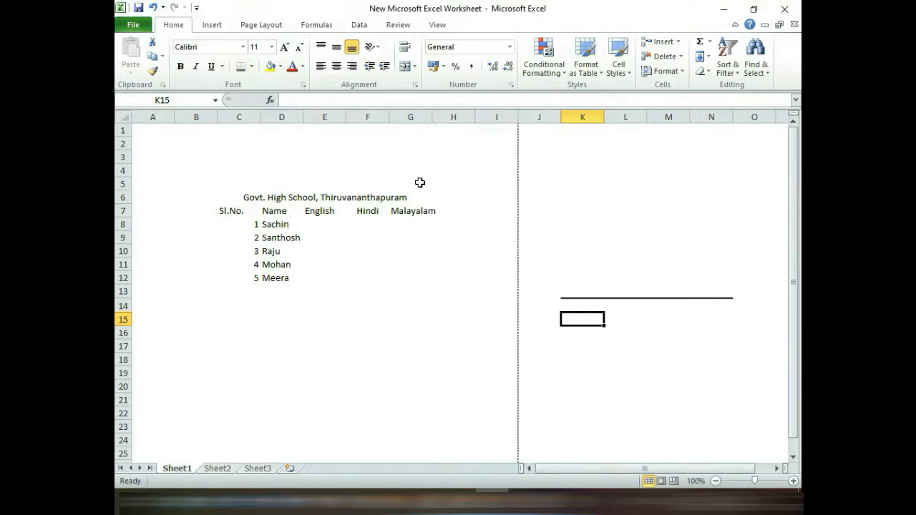
Step: Remove the double bottom border from cells K13:N13 with the No Border option
left_click_drag(565, 289, 708, 287)
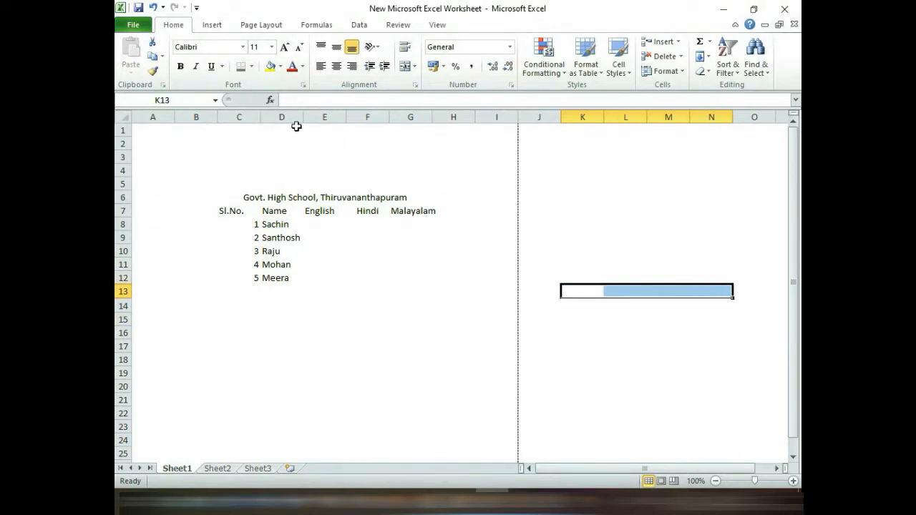
left_click(252, 66)
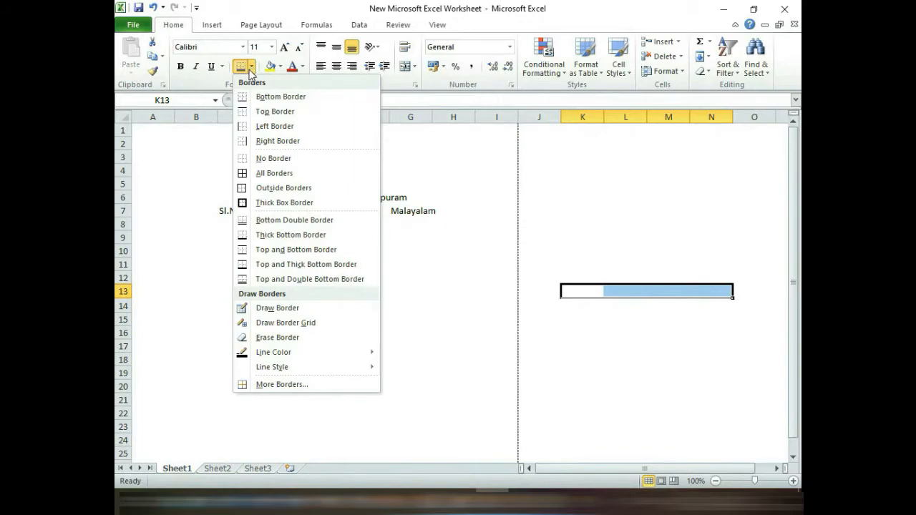
left_click(262, 162)
left_click(550, 304)
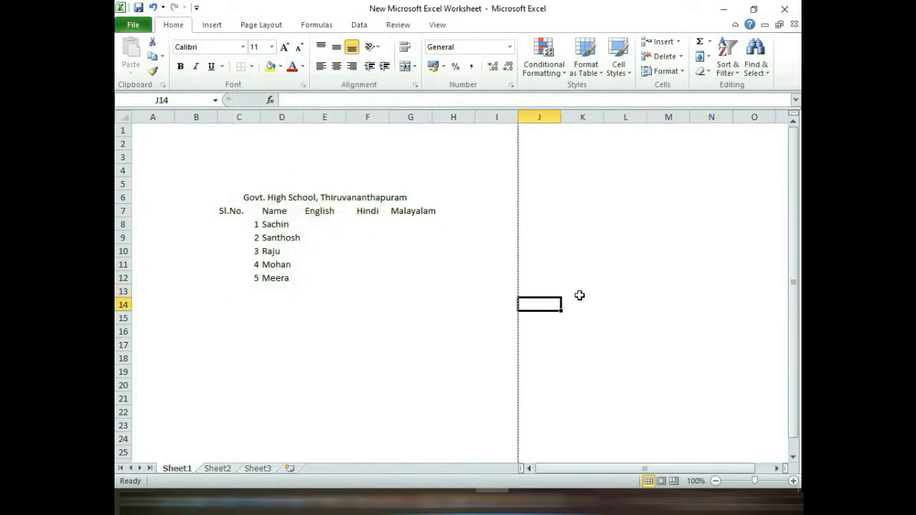
left_click(572, 294)
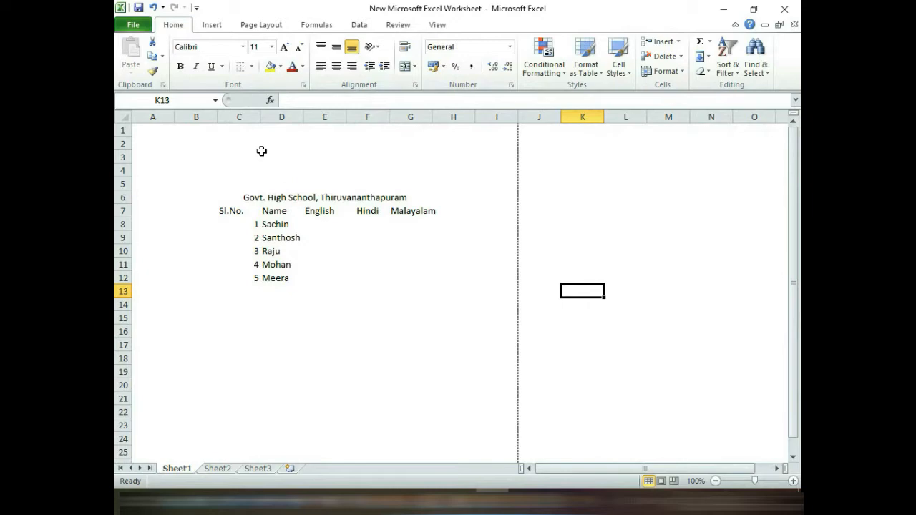
left_click(251, 66)
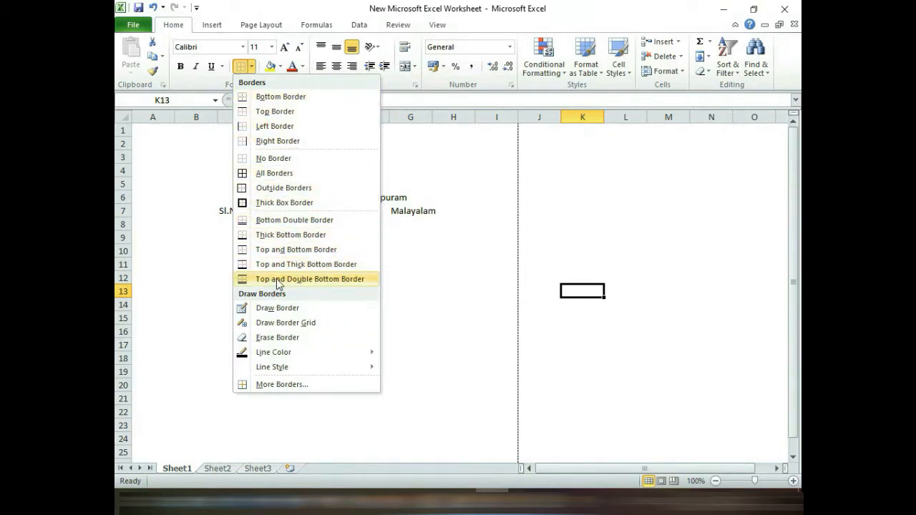
left_click(432, 262)
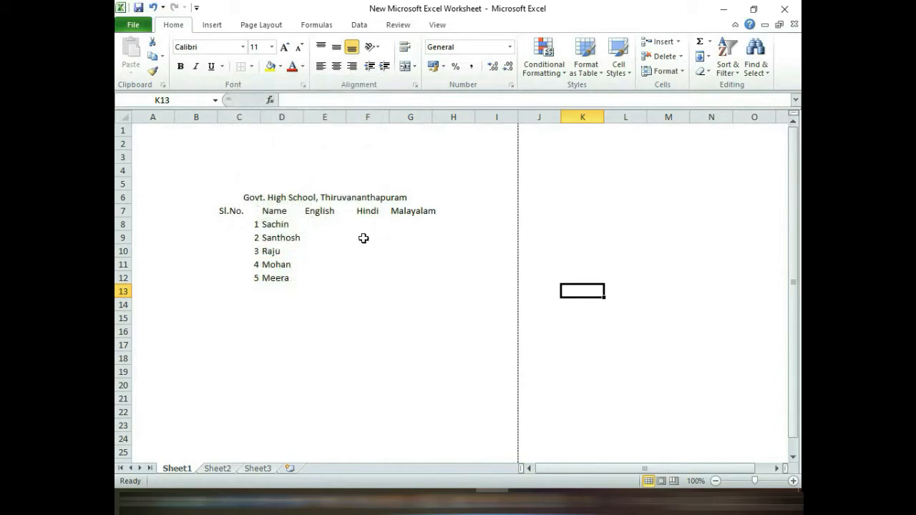
left_click(252, 199)
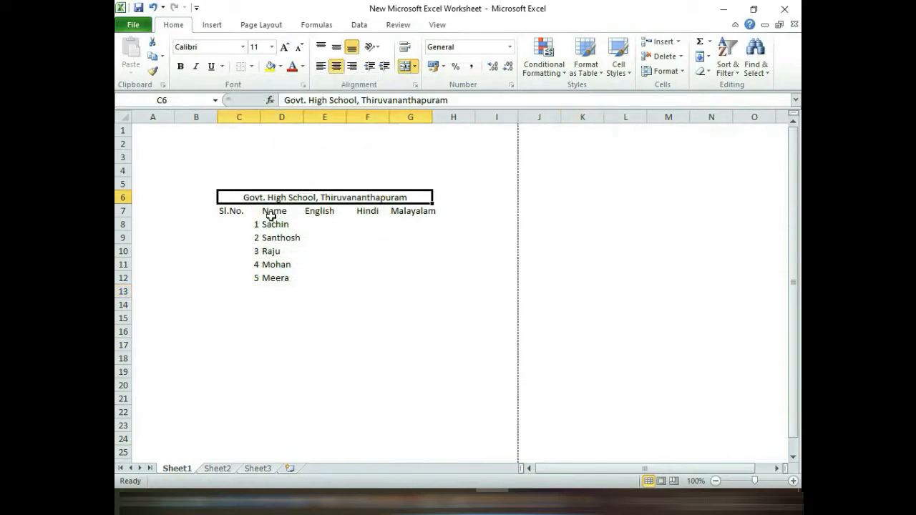
left_click(310, 224)
Step: Widen column G slightly to fit the Malayalam header and centre the header cells C7:G7
left_click(236, 212)
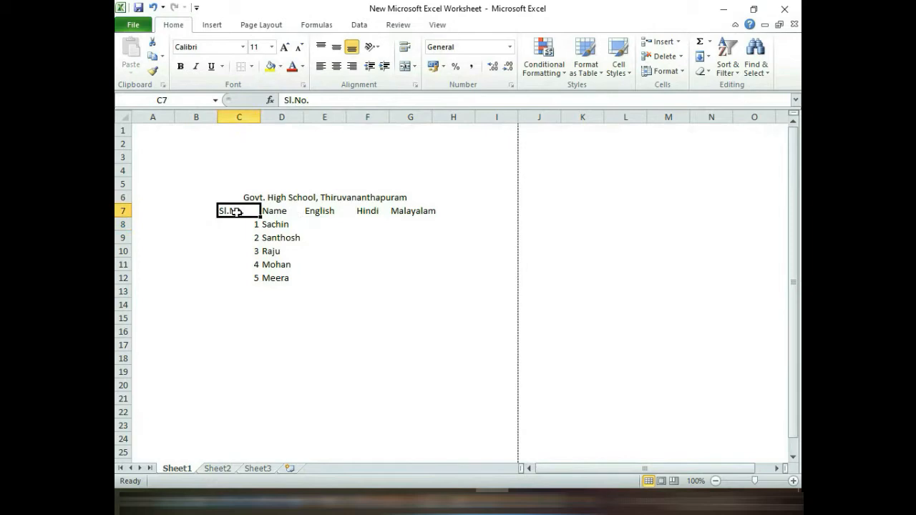
left_click_drag(236, 212, 422, 209)
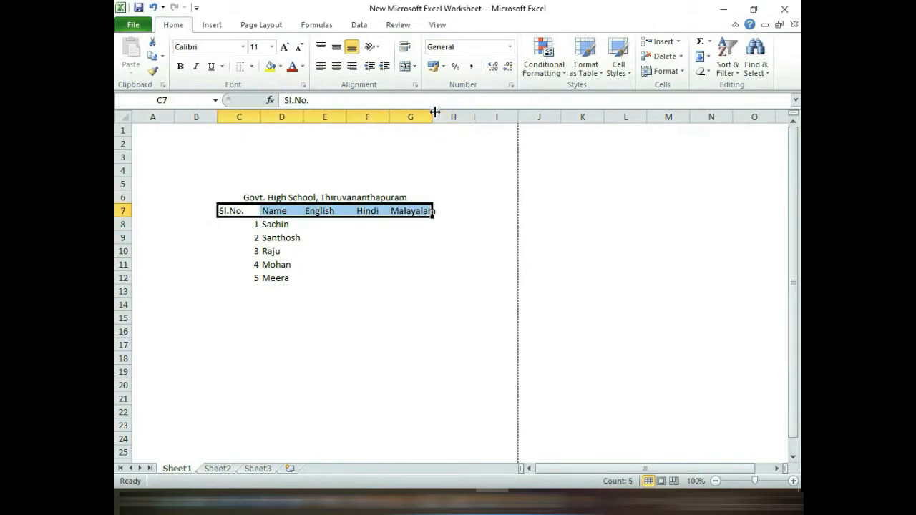
left_click_drag(434, 112, 439, 113)
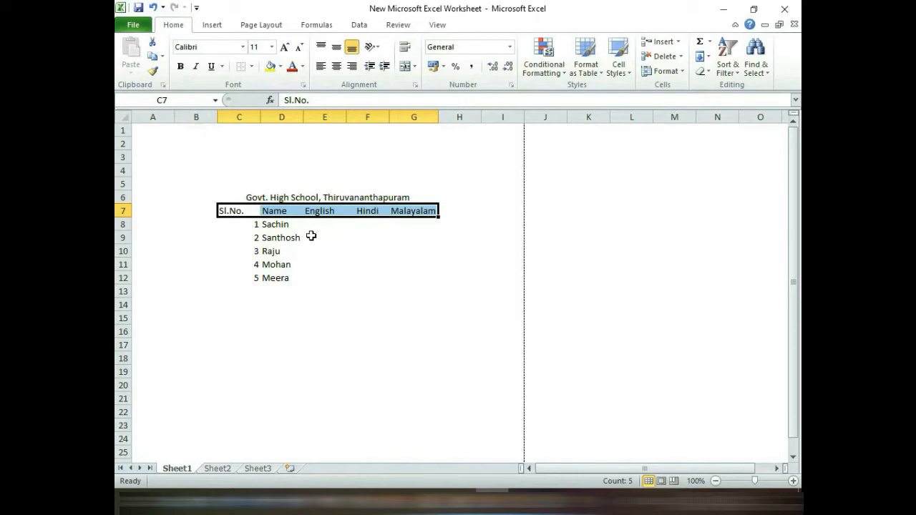
left_click_drag(237, 209, 395, 211)
left_click(336, 65)
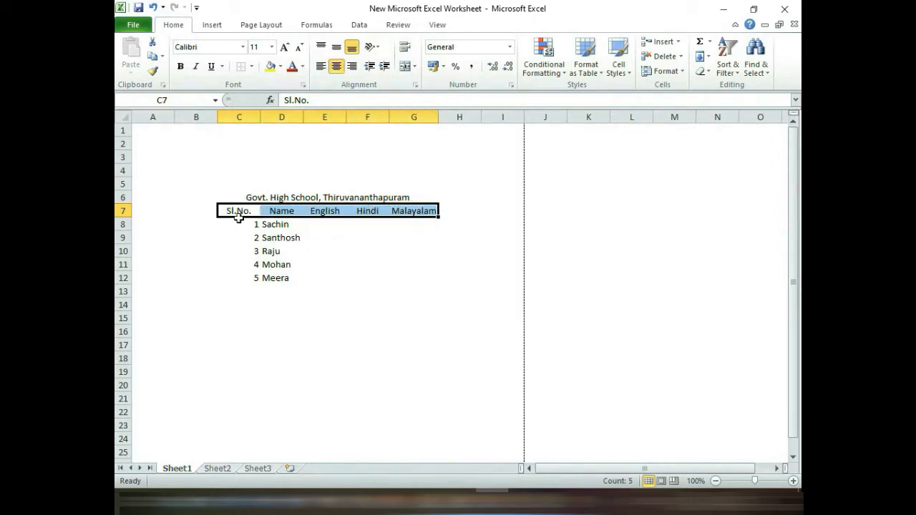
Step: Centre the serial numbers and student names in C8:D12
left_click_drag(242, 224, 237, 274)
left_click_drag(244, 225, 283, 281)
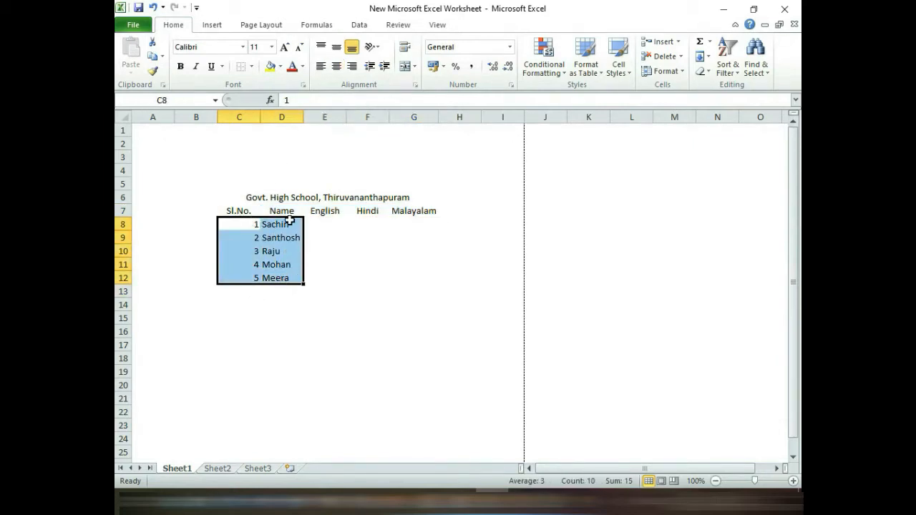
left_click(336, 65)
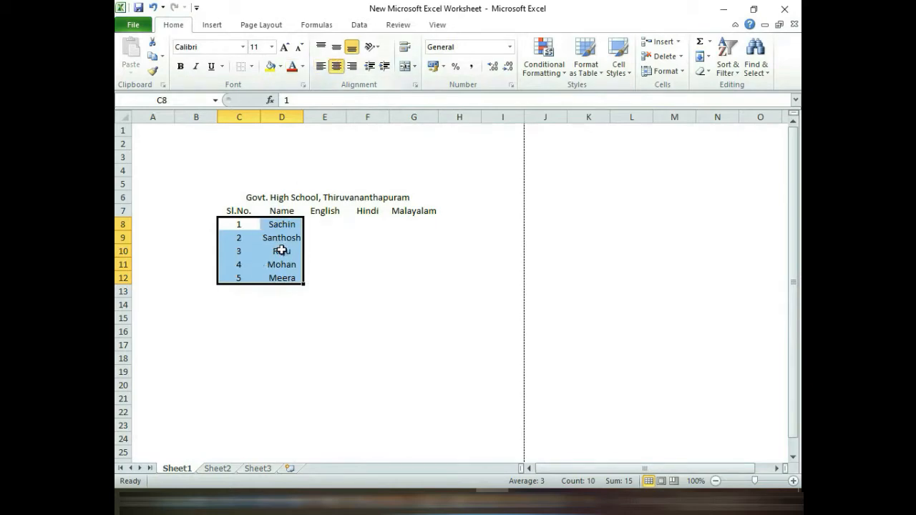
left_click(256, 279)
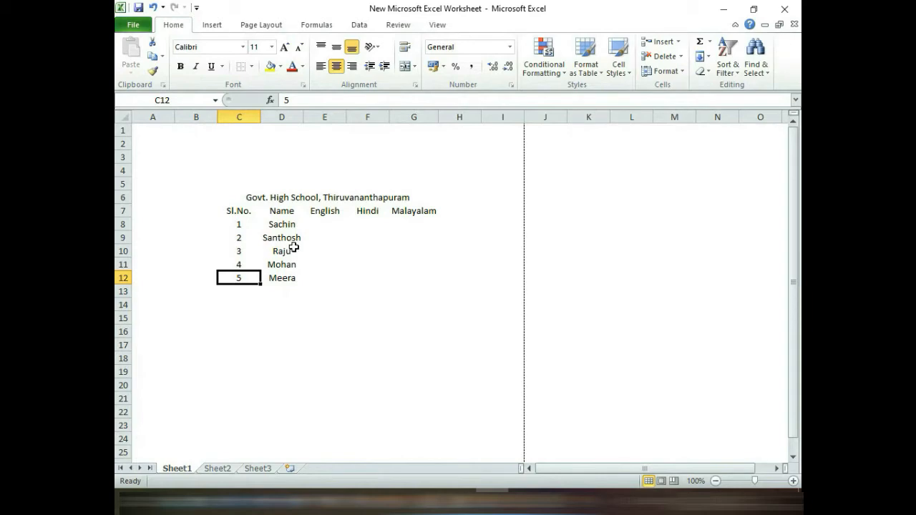
Step: Format the merged school heading in row 6 as bold red text with a yellow fill
left_click(279, 198)
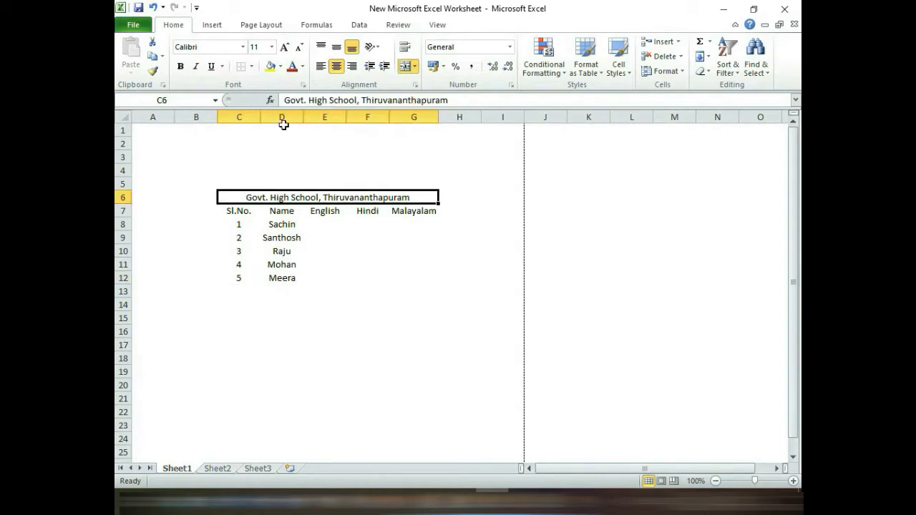
left_click(303, 66)
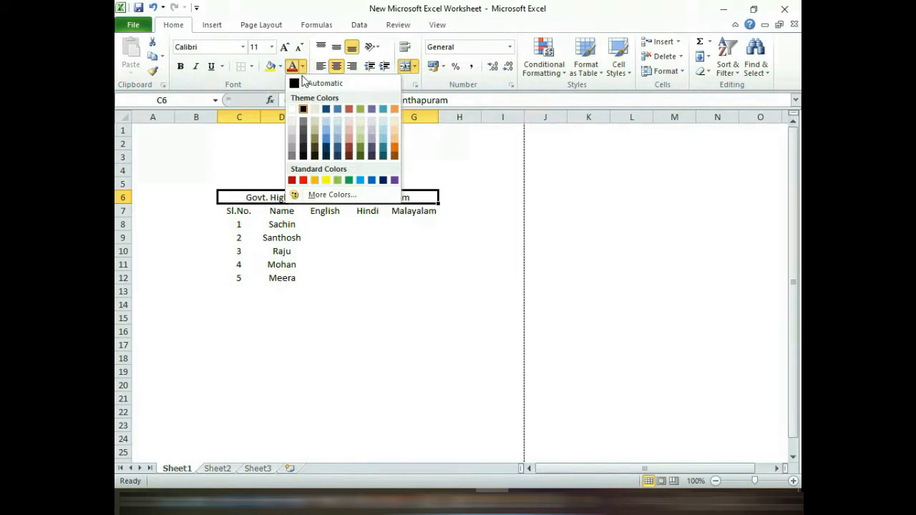
left_click(303, 180)
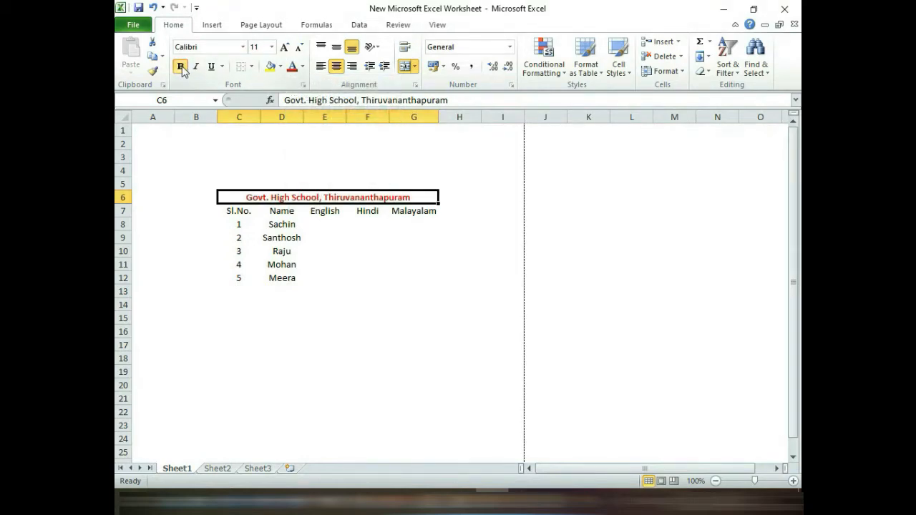
left_click(280, 67)
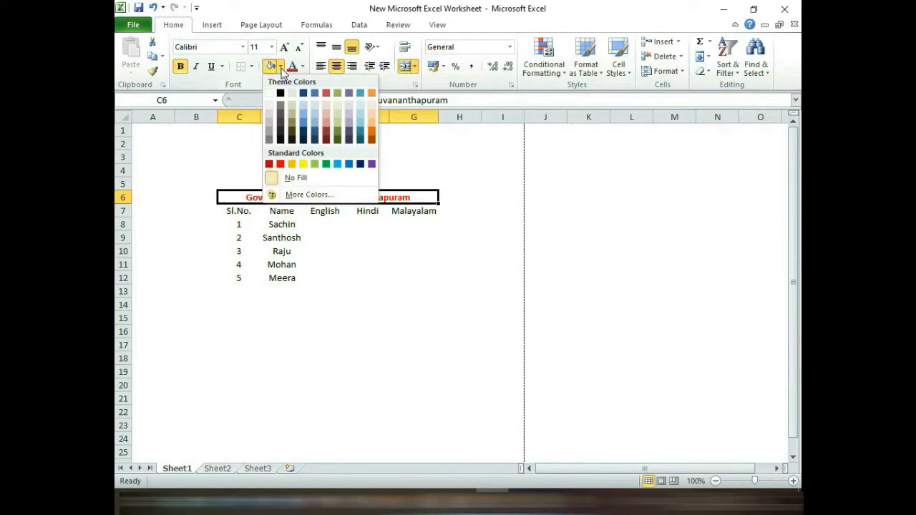
left_click(301, 165)
left_click(355, 281)
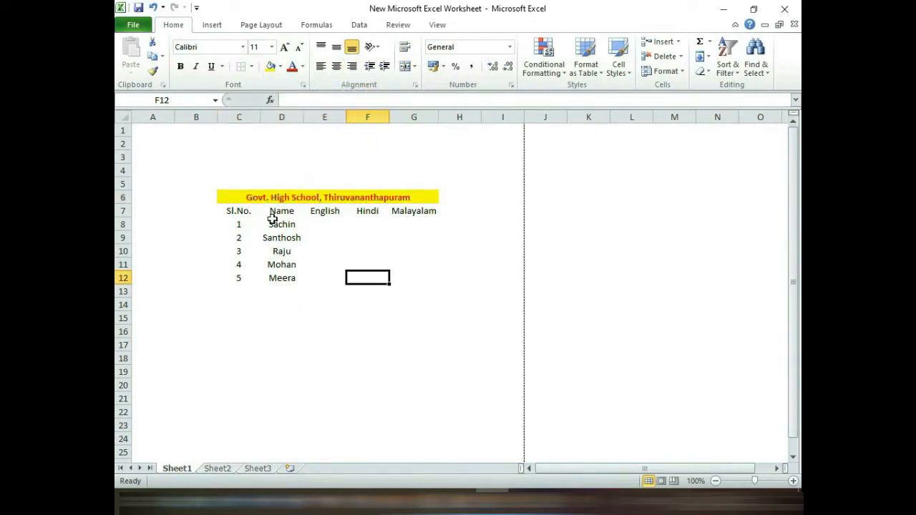
Step: Apply All Borders to the whole mark list, C6:G12
left_click(232, 201)
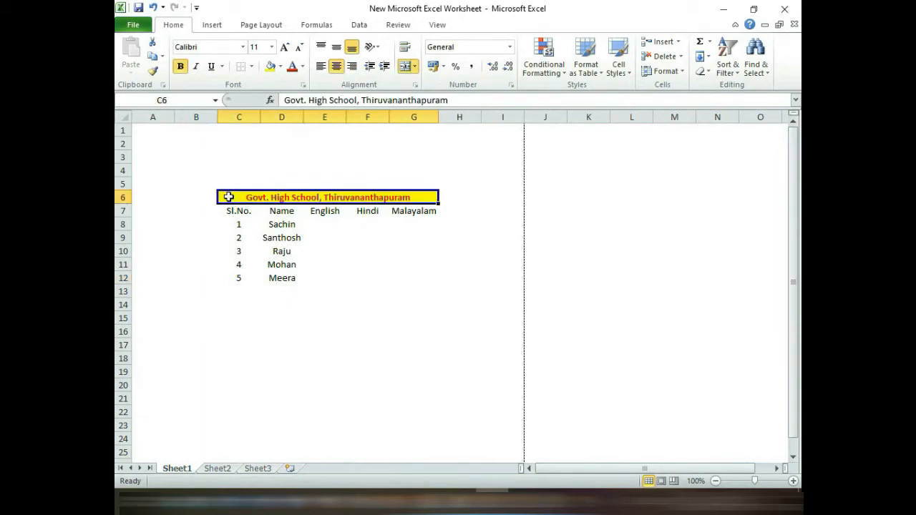
left_click_drag(229, 197, 241, 278)
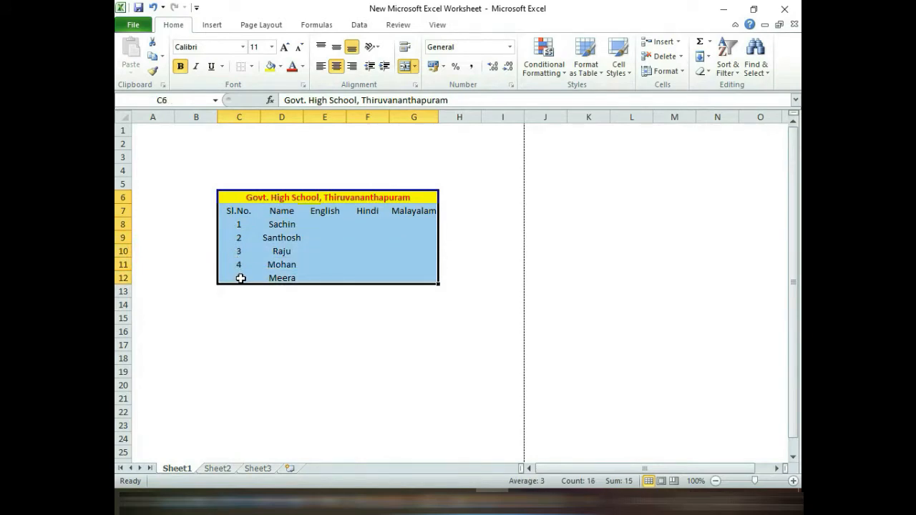
left_click(251, 66)
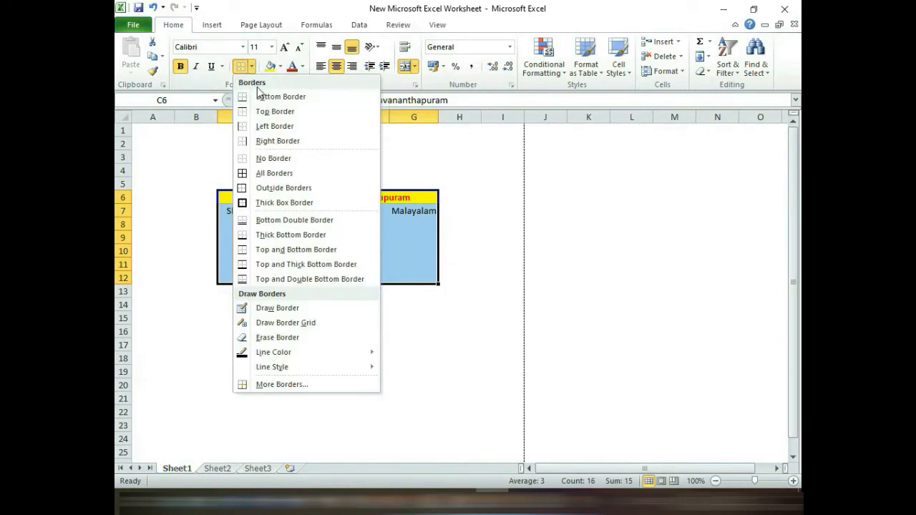
left_click(273, 173)
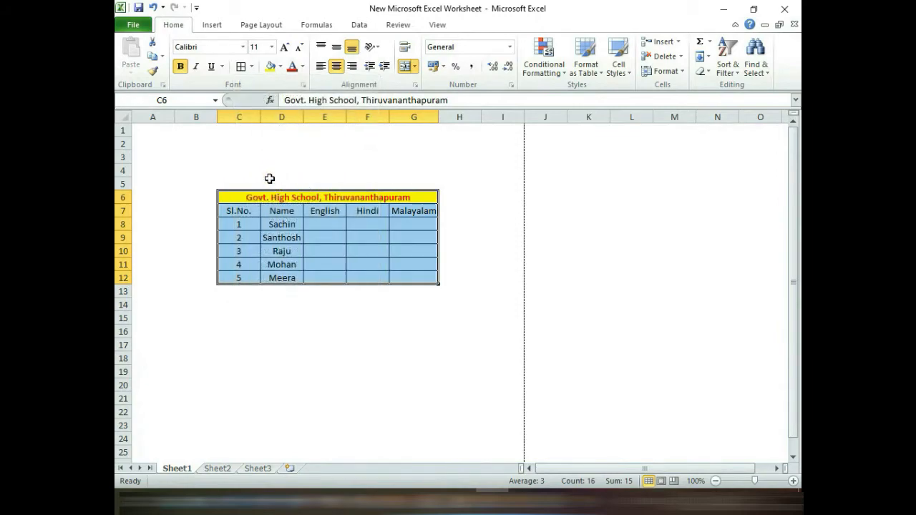
left_click(282, 317)
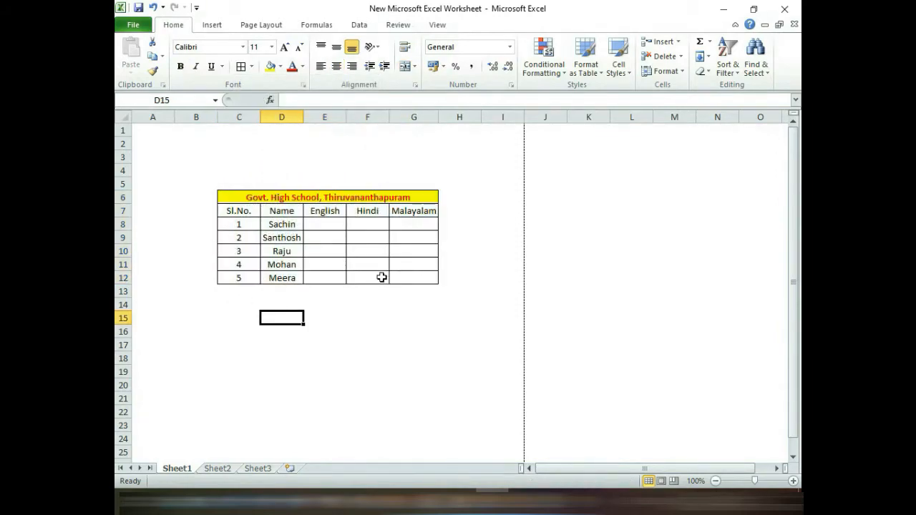
left_click(280, 193)
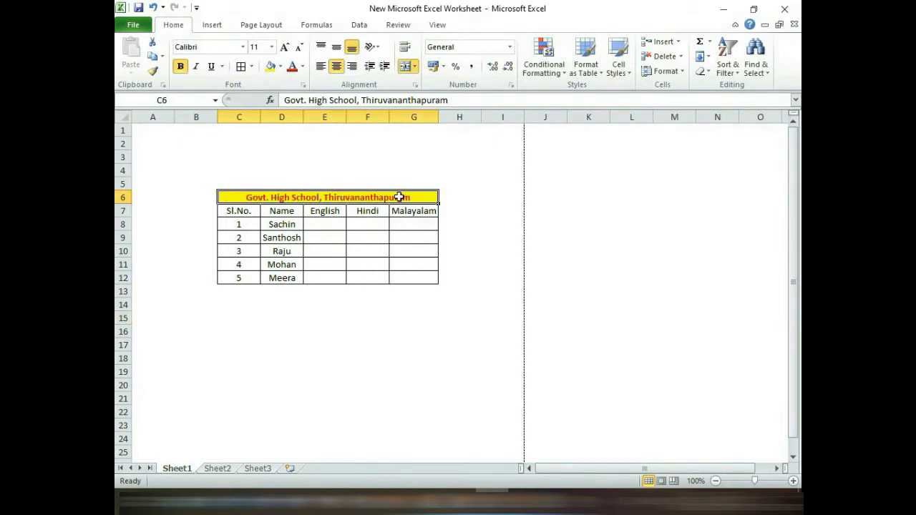
left_click(382, 242)
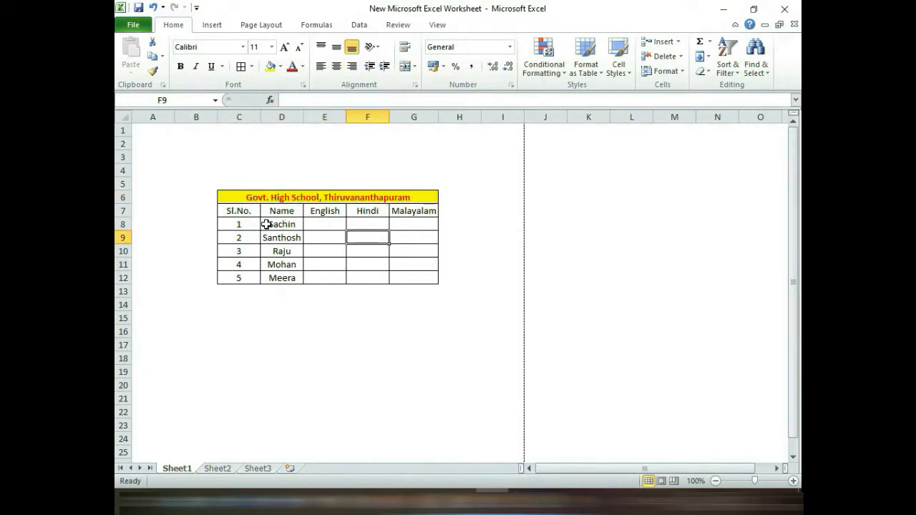
left_click(242, 210)
left_click(287, 212)
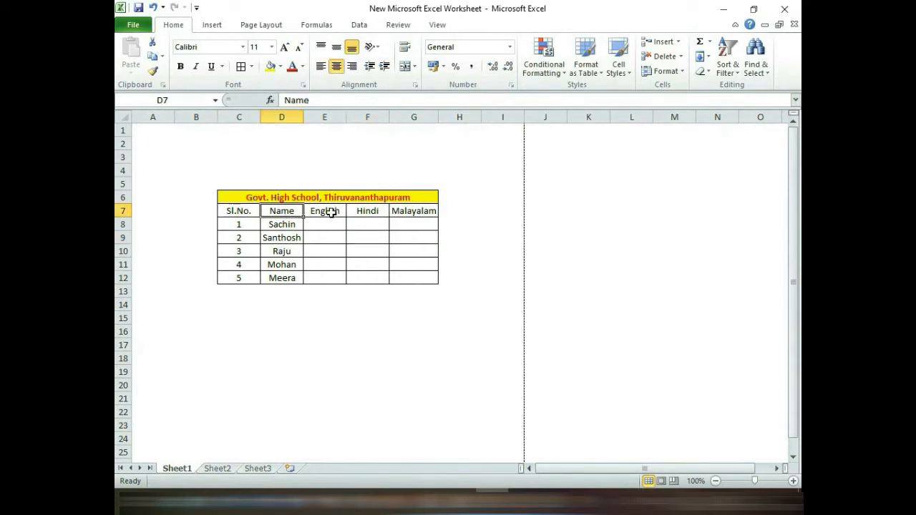
left_click(331, 212)
left_click(370, 210)
left_click(410, 212)
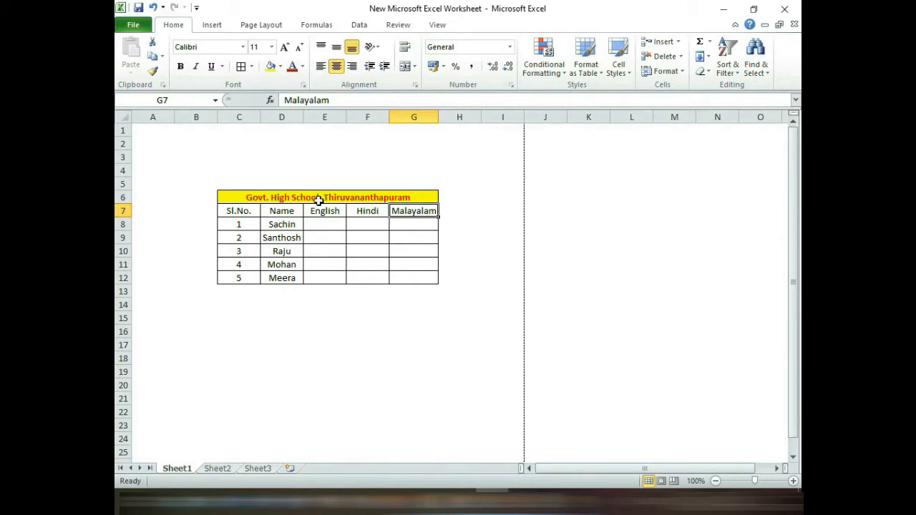
Step: Apply a Thick Box Border around the whole mark list, C6:G12
left_click(350, 263)
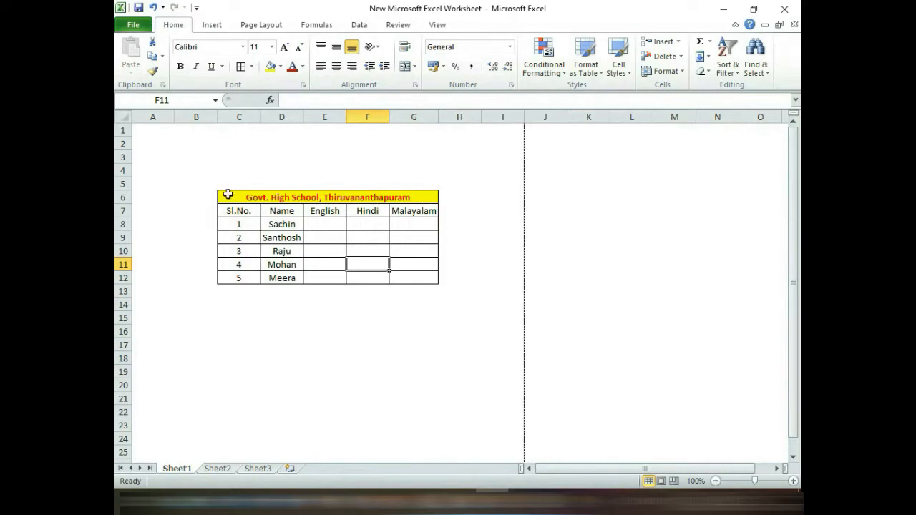
left_click_drag(230, 195, 242, 275)
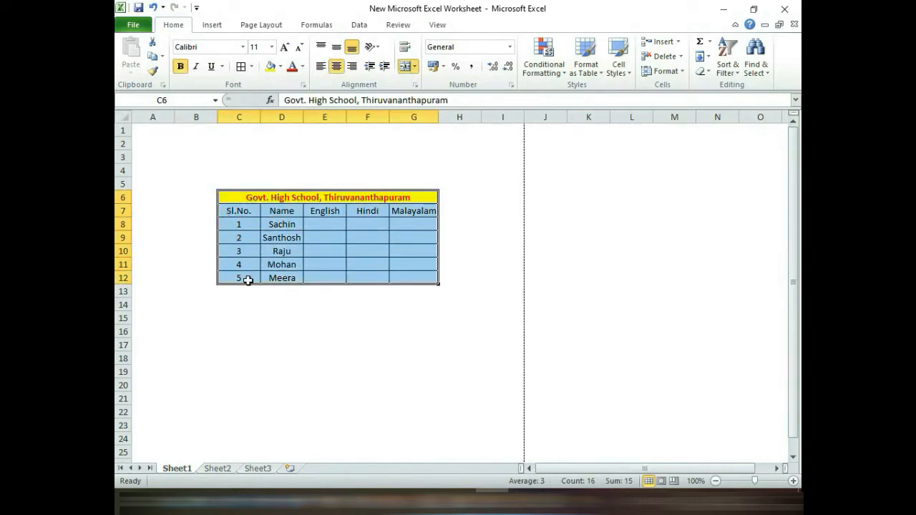
left_click(251, 66)
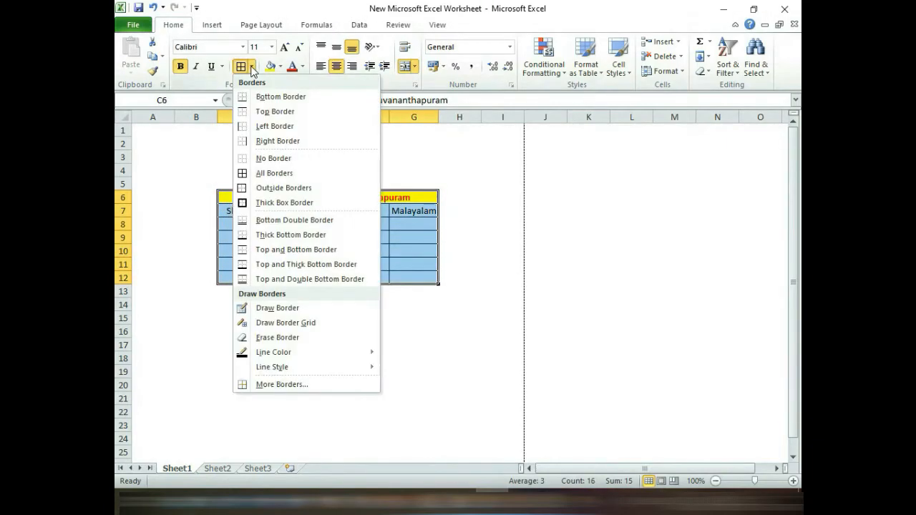
left_click(273, 206)
left_click(321, 334)
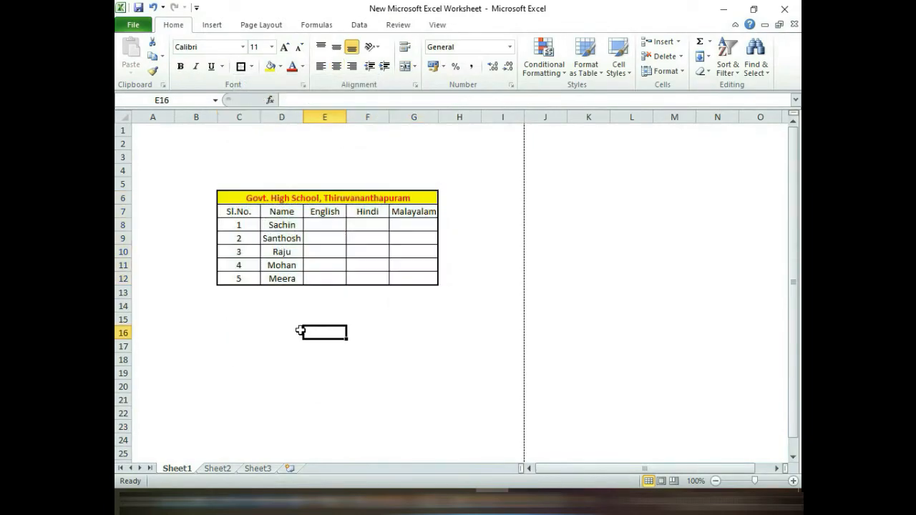
Step: Apply a Thick Box Border to the merged school heading in row 6 and to the Name column, D7:D12
left_click(254, 199)
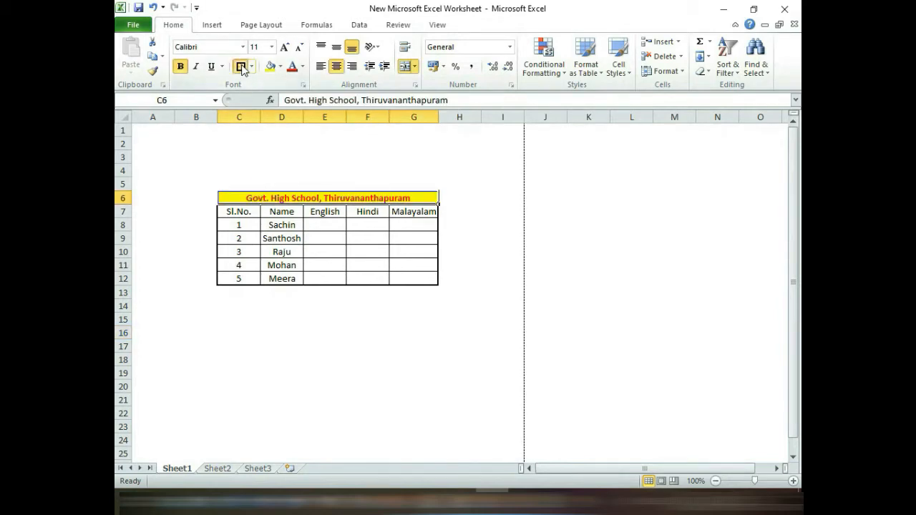
left_click(305, 267)
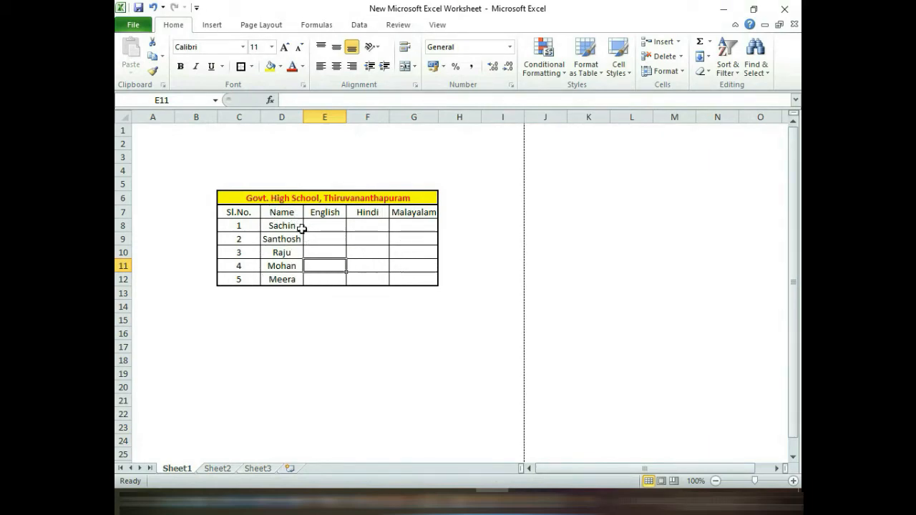
left_click_drag(288, 209, 290, 277)
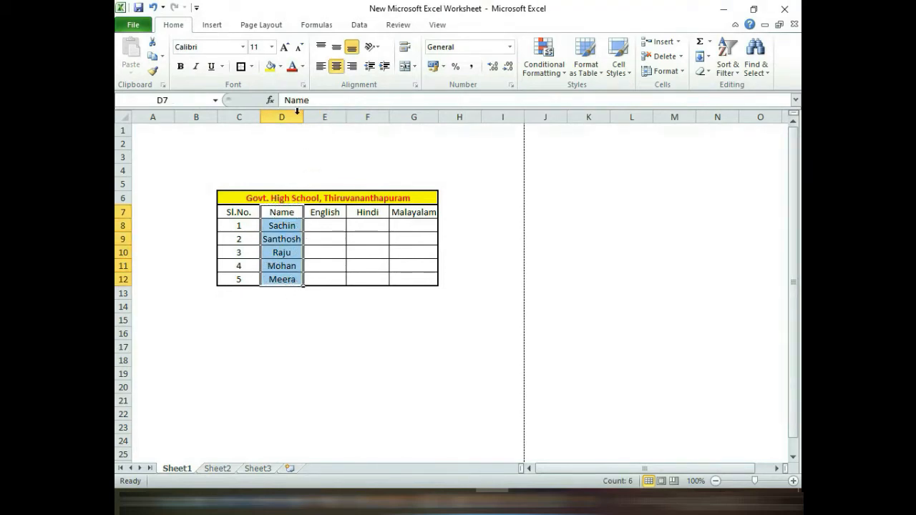
left_click(240, 66)
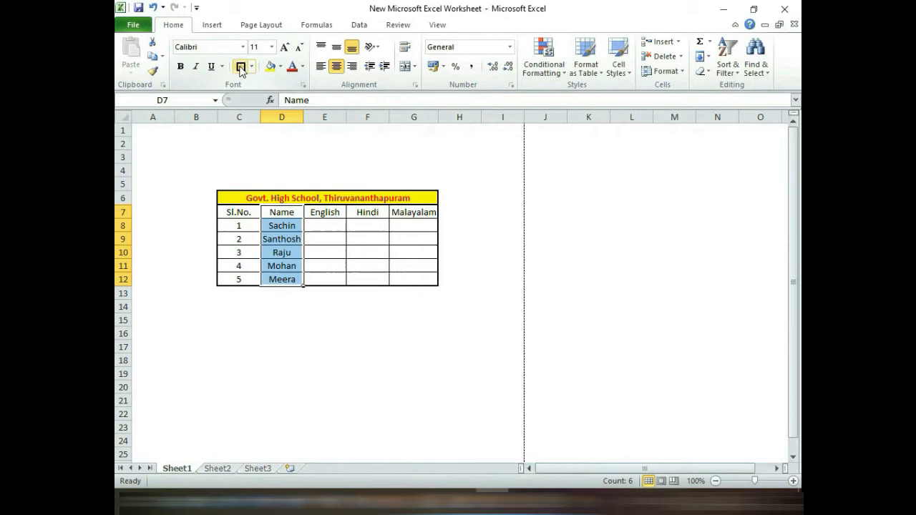
left_click(318, 268)
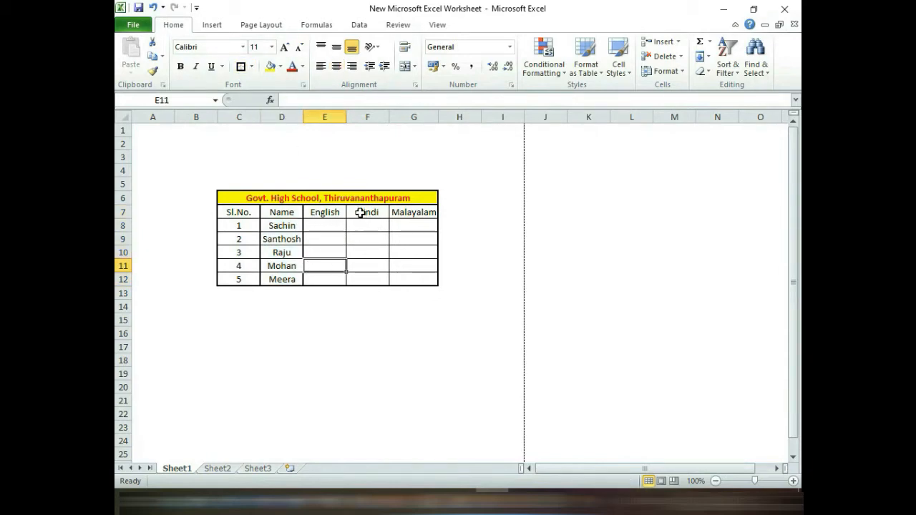
Step: Apply a Thick Box Border to the Hindi column, F7:F12, and to the header row, C7:G7
left_click_drag(363, 211, 352, 278)
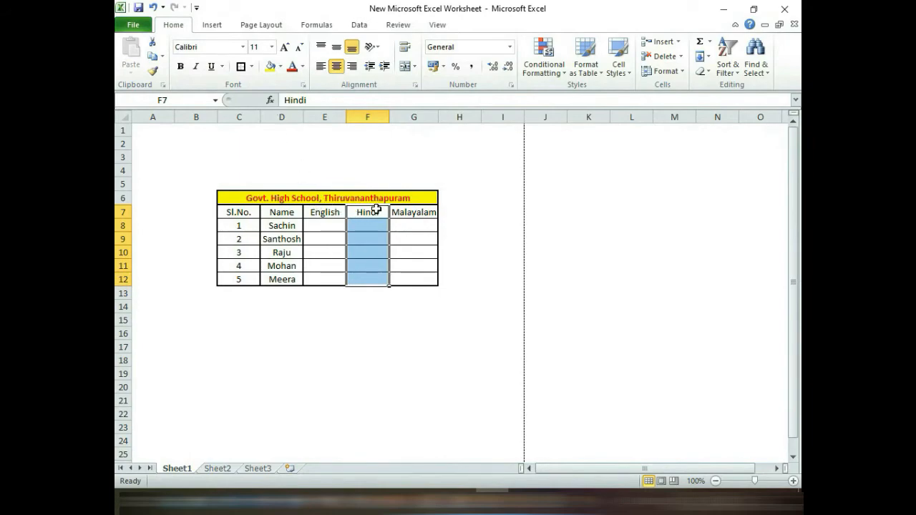
left_click(251, 67)
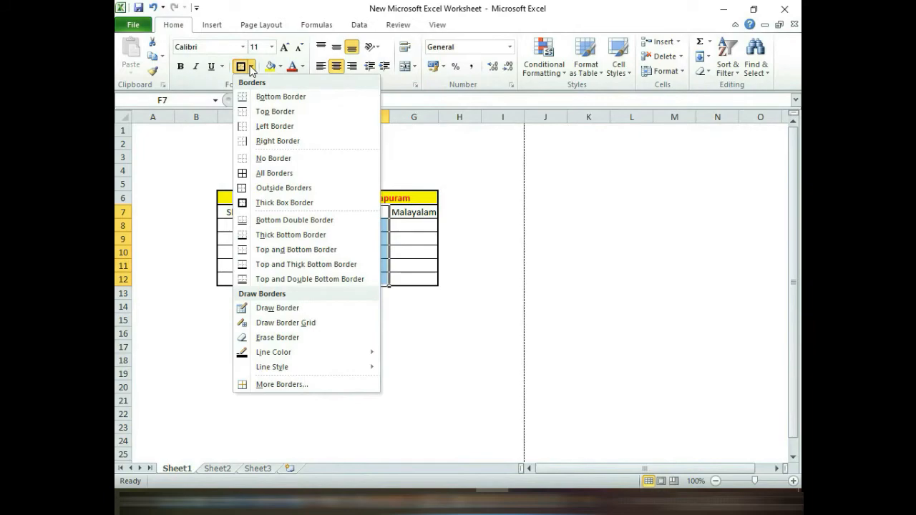
left_click(242, 67)
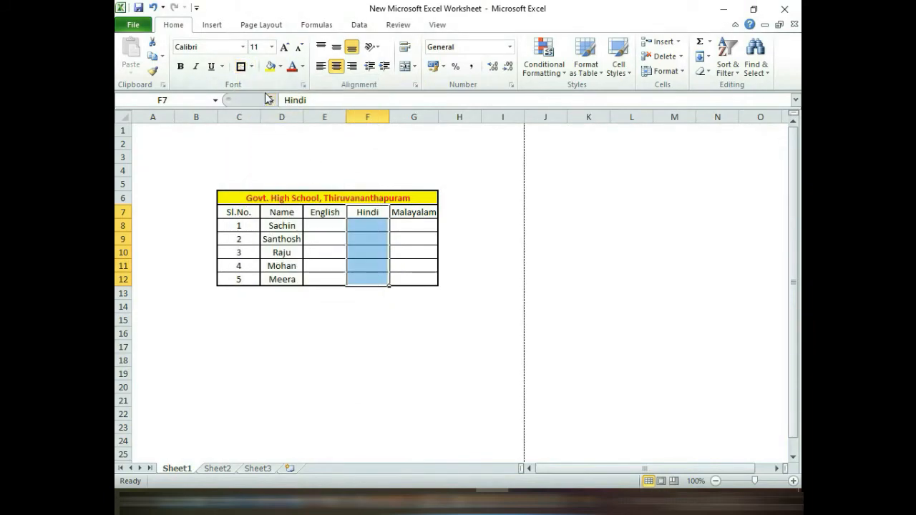
left_click(383, 264)
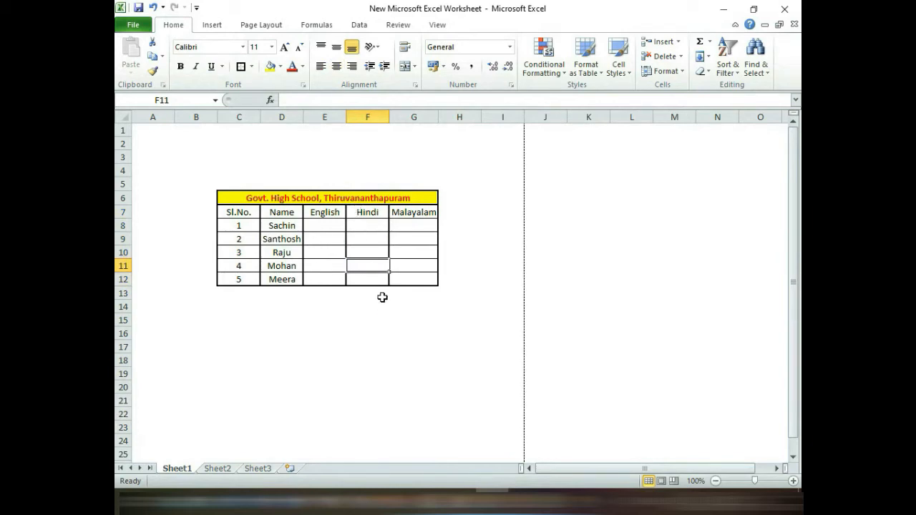
left_click_drag(239, 210, 414, 214)
left_click(245, 71)
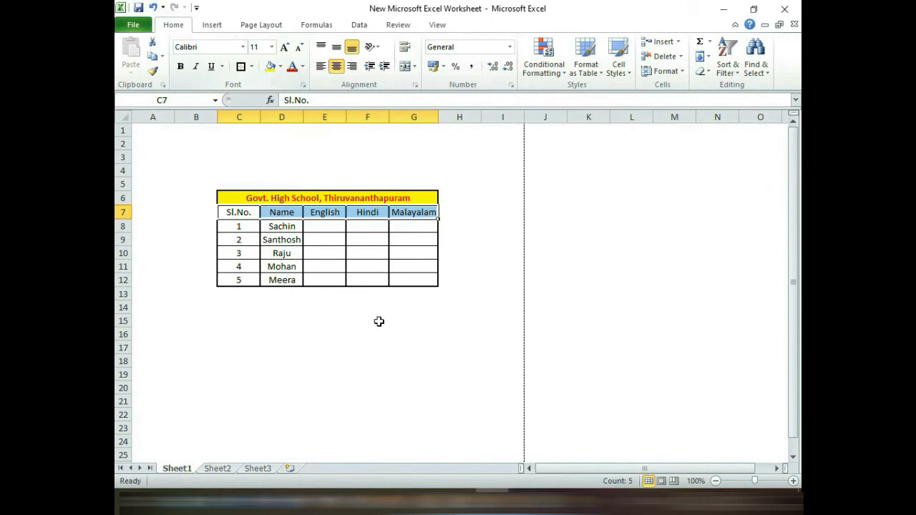
left_click(364, 346)
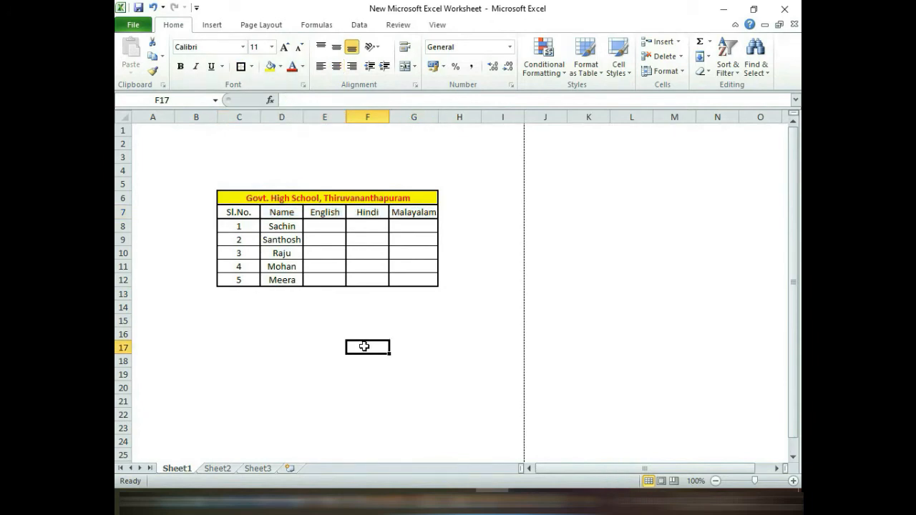
Step: Fill the header row C7:G7 with a light cyan chosen from the standard palette of More Colors
left_click_drag(239, 212, 427, 209)
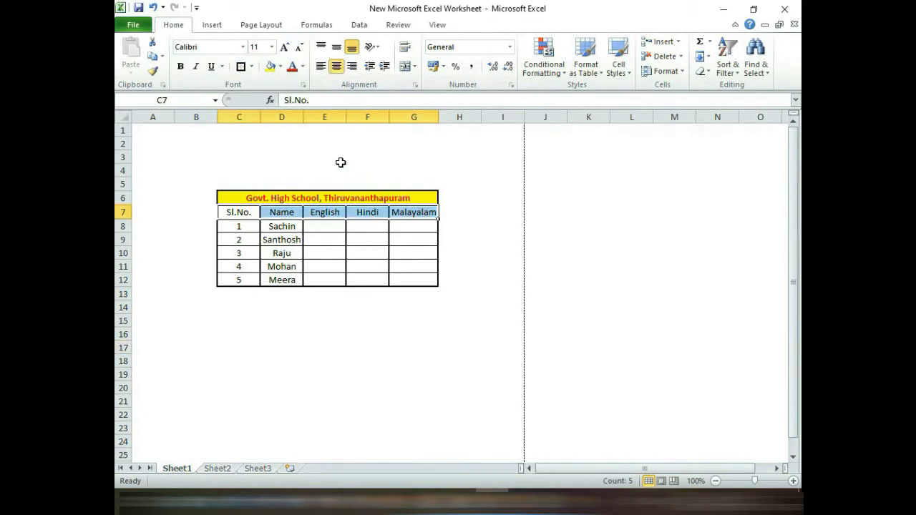
left_click(282, 67)
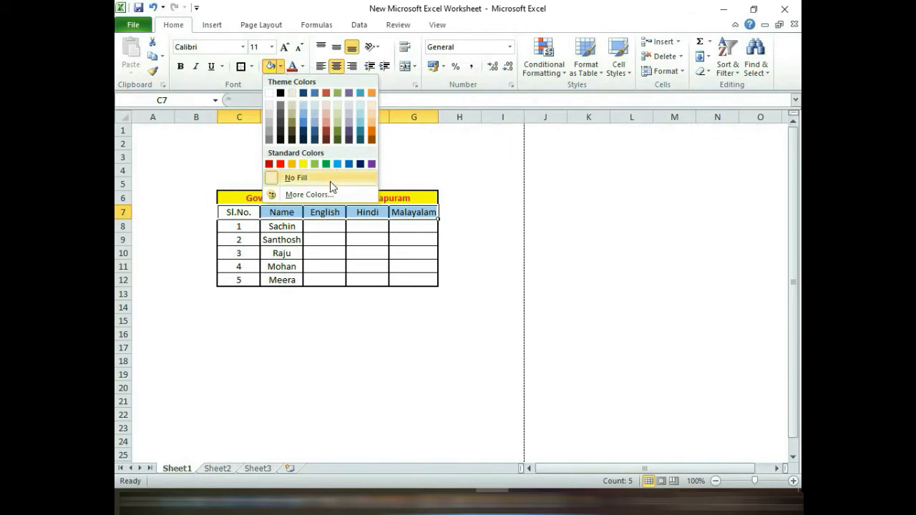
left_click(309, 195)
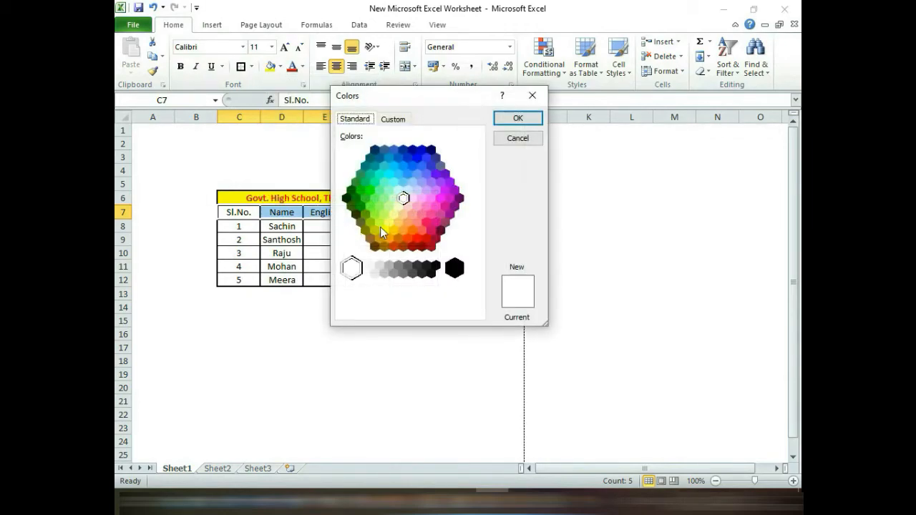
left_click(393, 188)
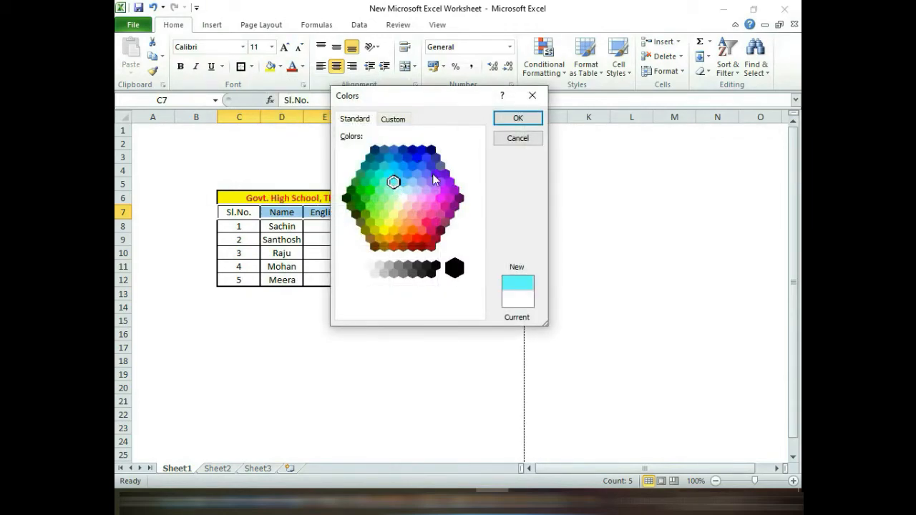
left_click(515, 121)
left_click(367, 252)
key("Down")
key("Down")
key("Down")
key("Down")
key("Down")
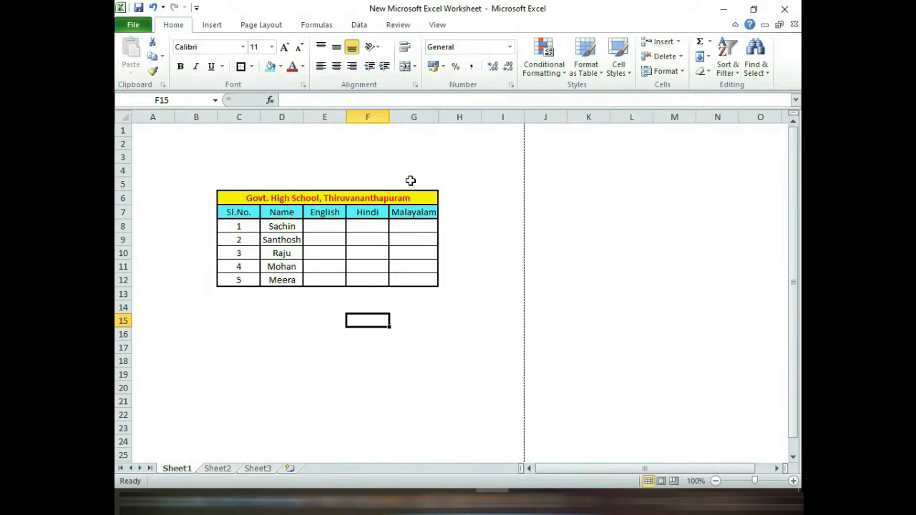
Step: Show the worksheet gridlines around the bordered table and hide them again
left_click(438, 29)
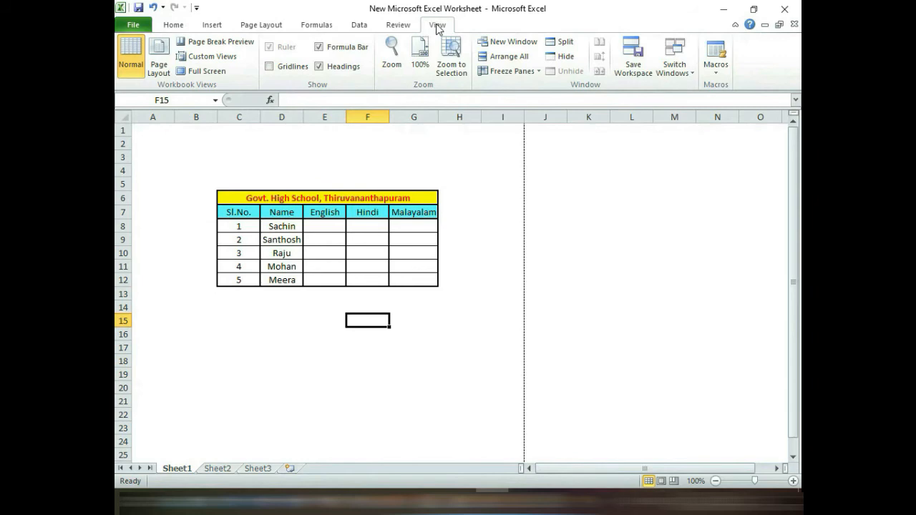
left_click(285, 65)
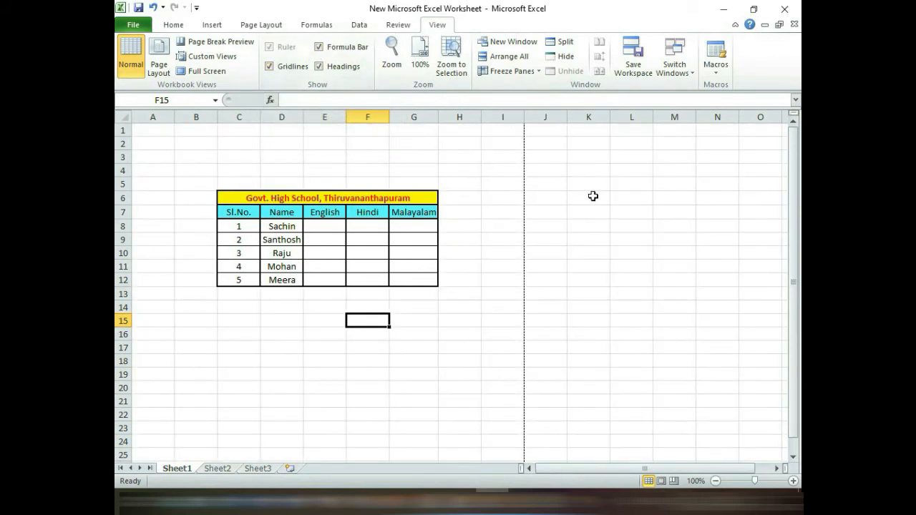
left_click(330, 361)
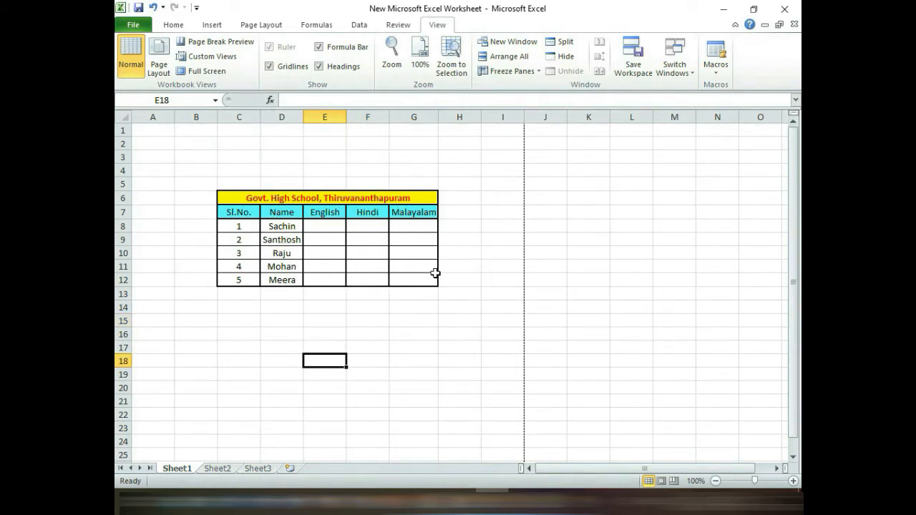
left_click(286, 67)
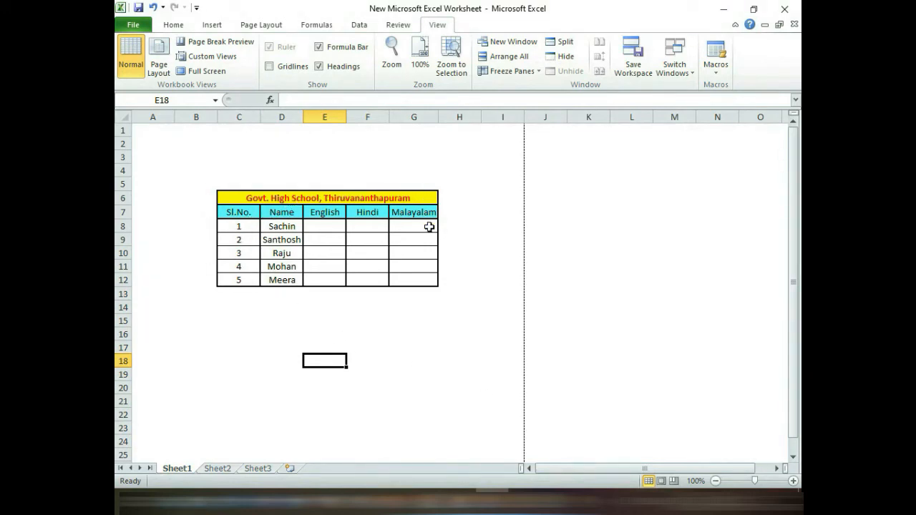
left_click(323, 304)
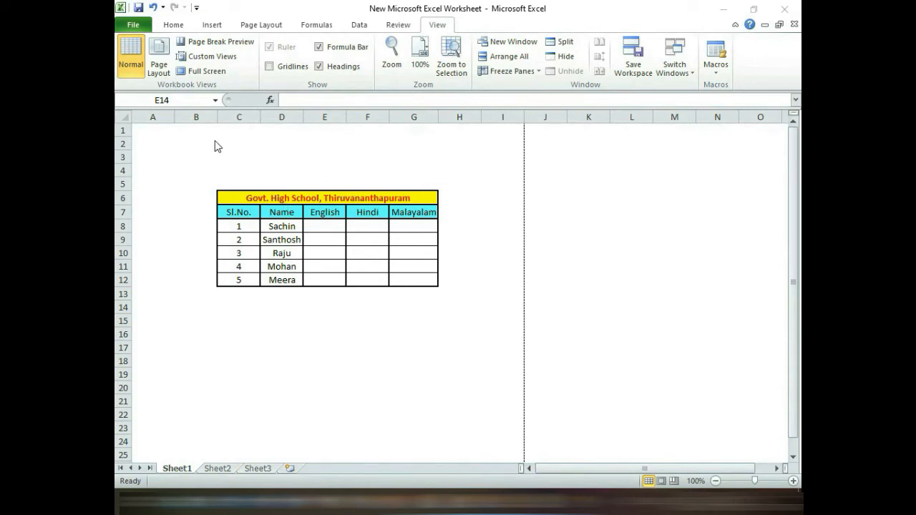
left_click(174, 26)
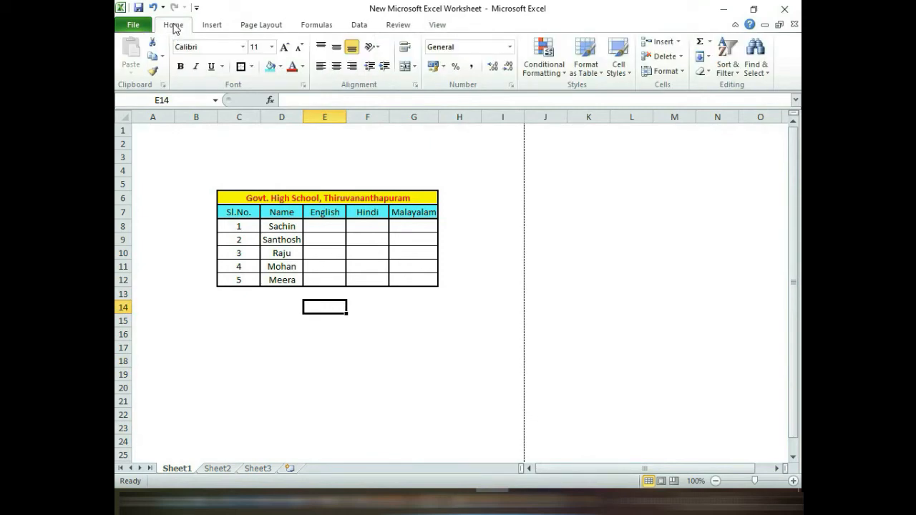
left_click(252, 67)
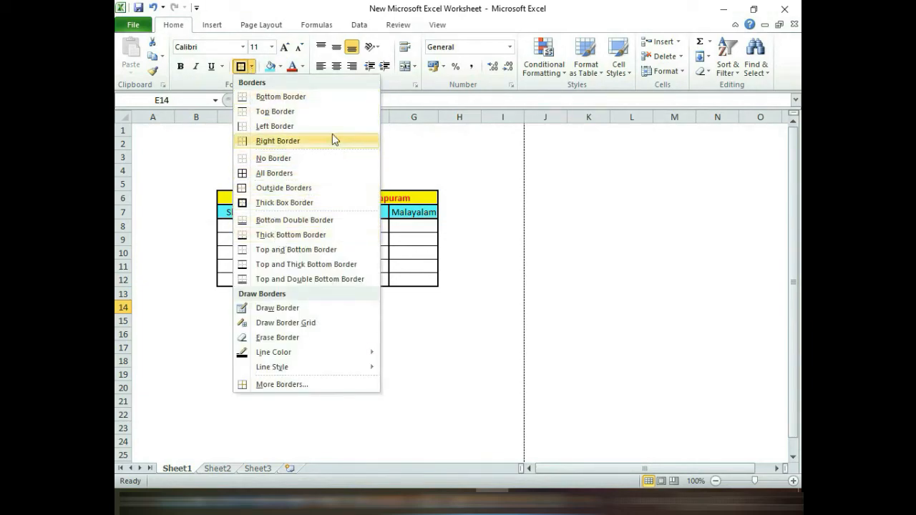
left_click(252, 67)
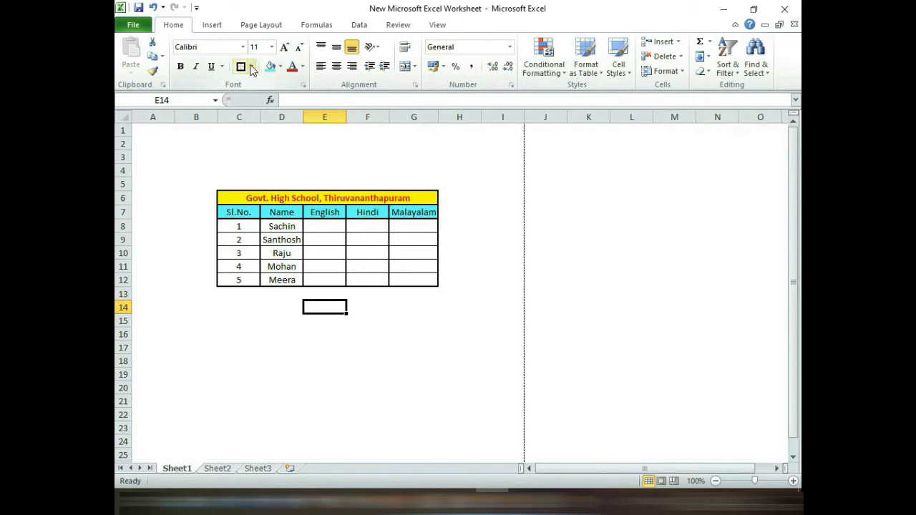
left_click(371, 252)
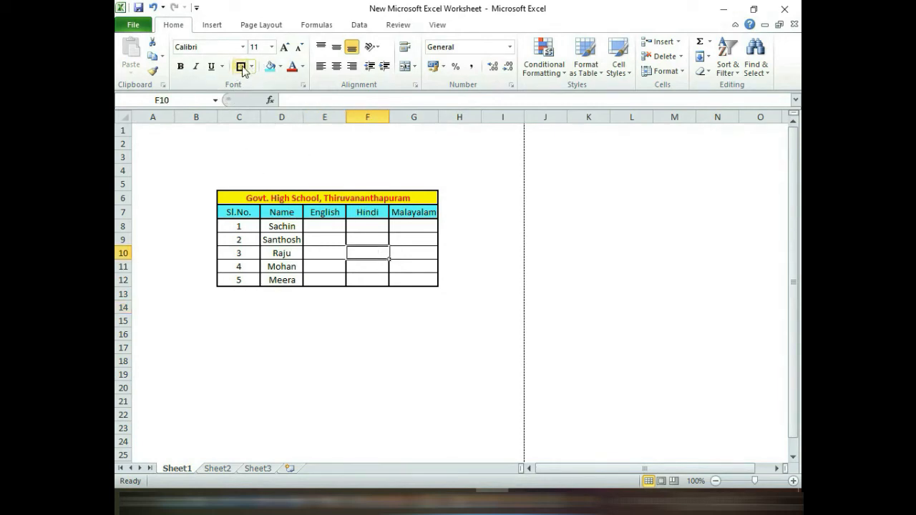
left_click(367, 357)
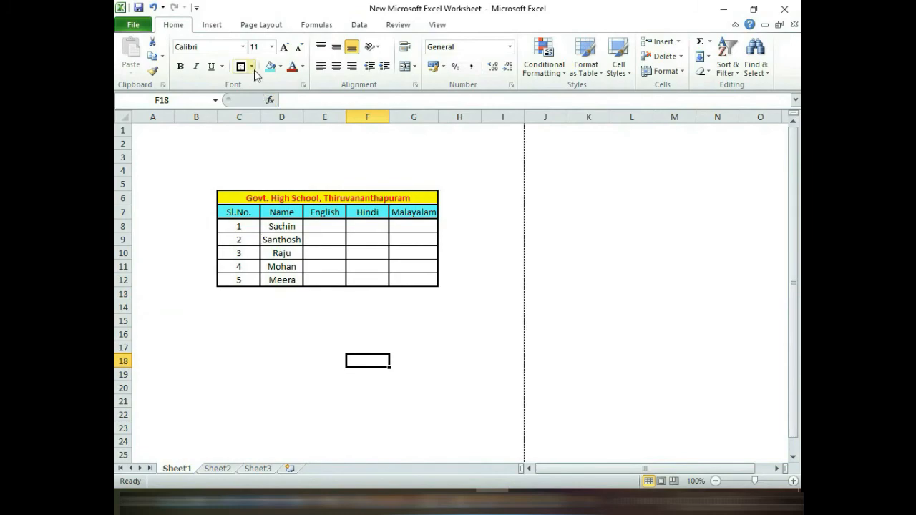
Step: Apply All Borders to the empty cell F18 below the table
left_click(251, 67)
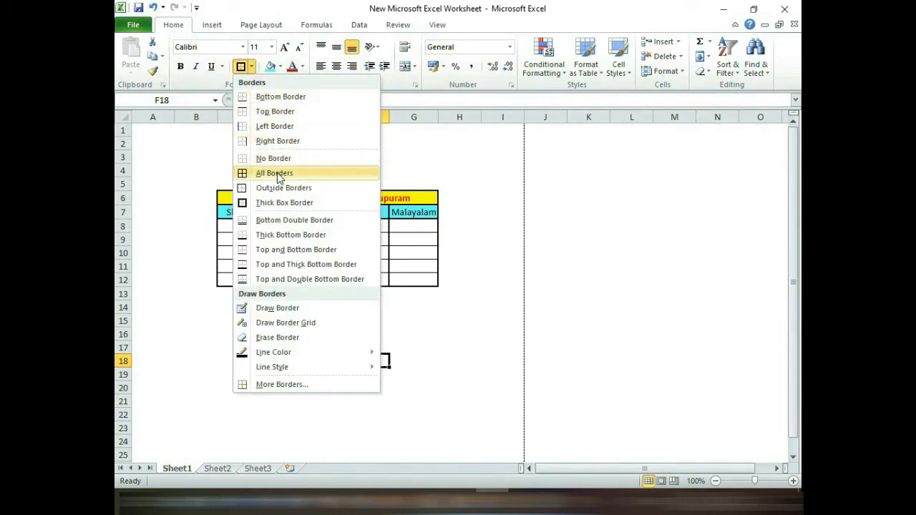
left_click(284, 173)
left_click(403, 360)
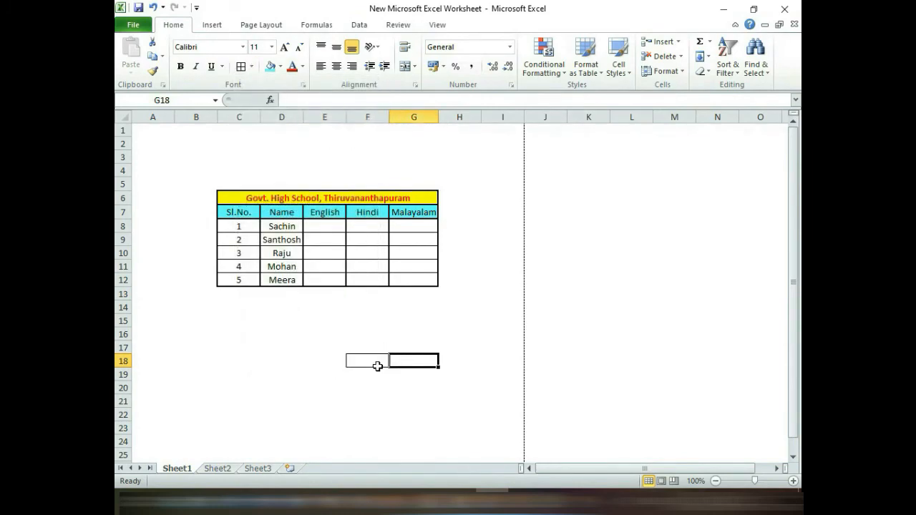
left_click(376, 365)
left_click(396, 380)
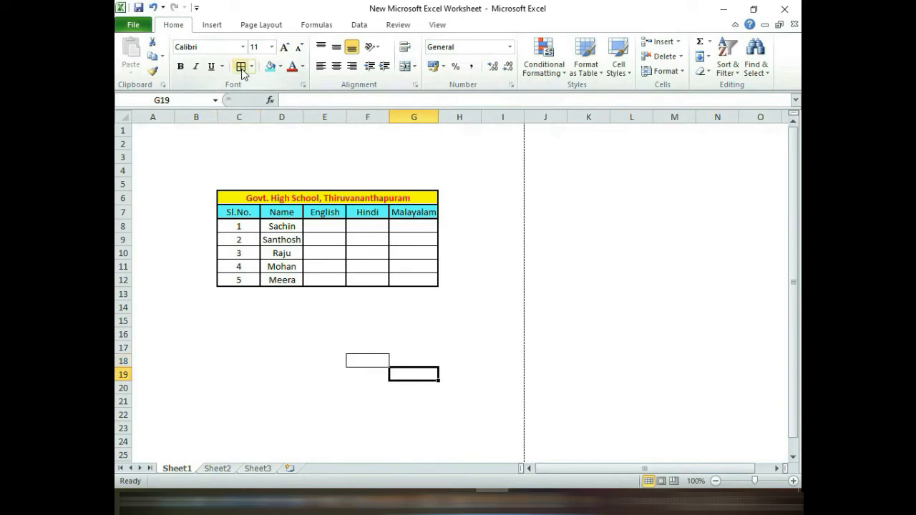
Step: Remove the border from cell F18 with the No Border option
left_click(353, 361)
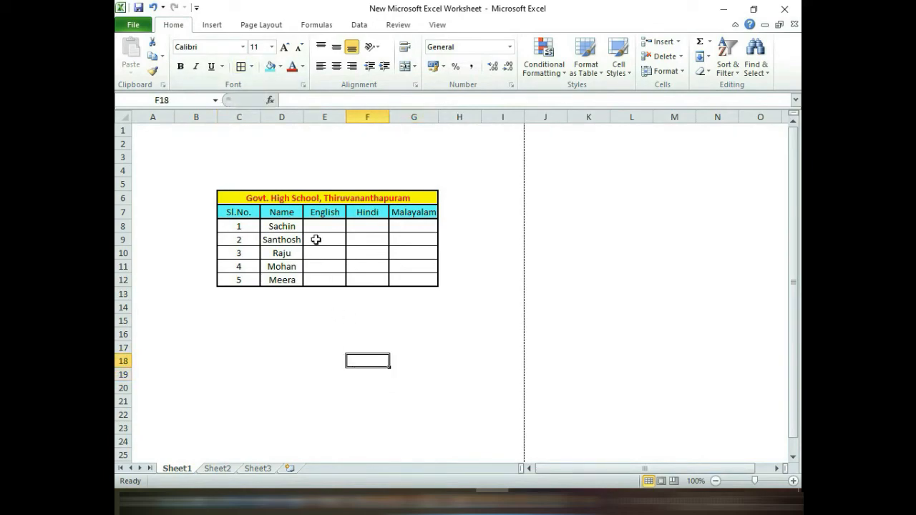
left_click(252, 67)
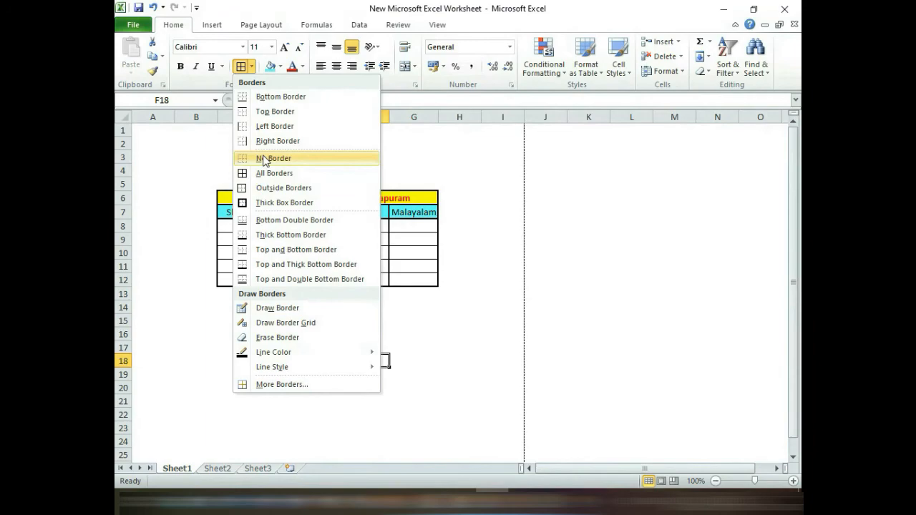
left_click(265, 159)
left_click(378, 401)
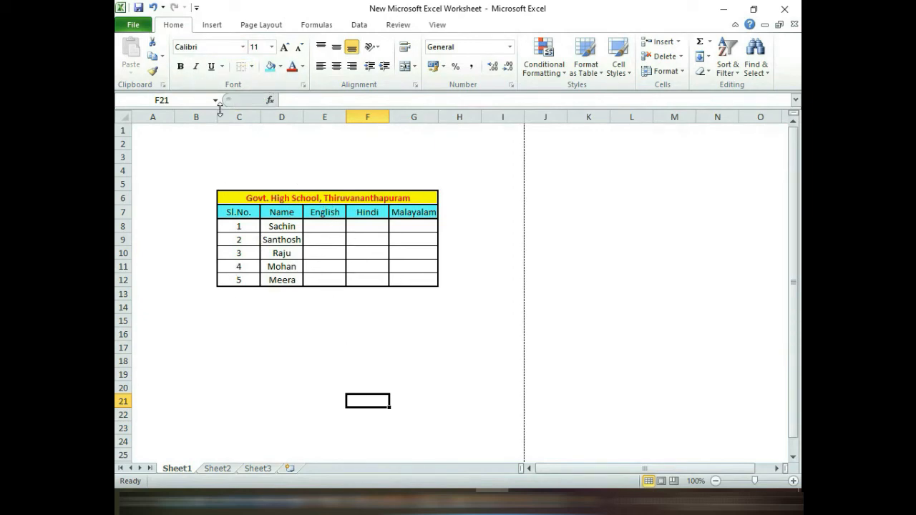
left_click(252, 66)
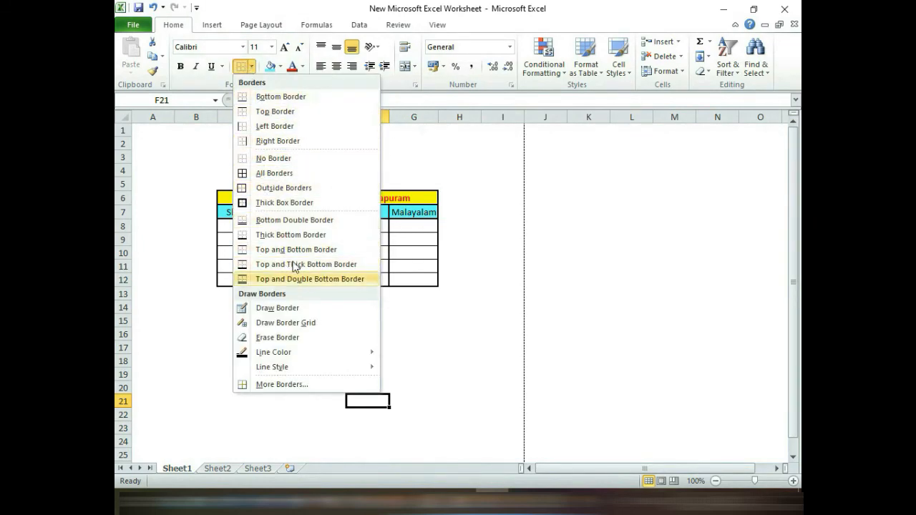
left_click(479, 317)
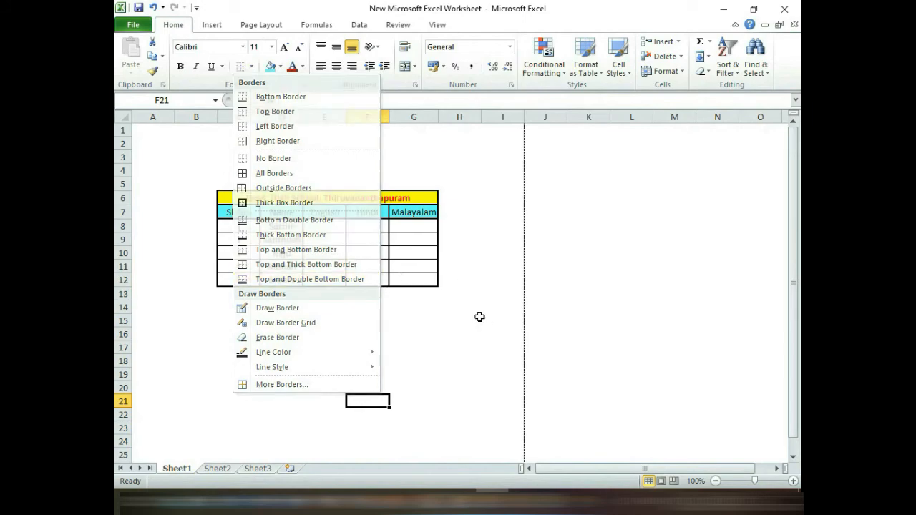